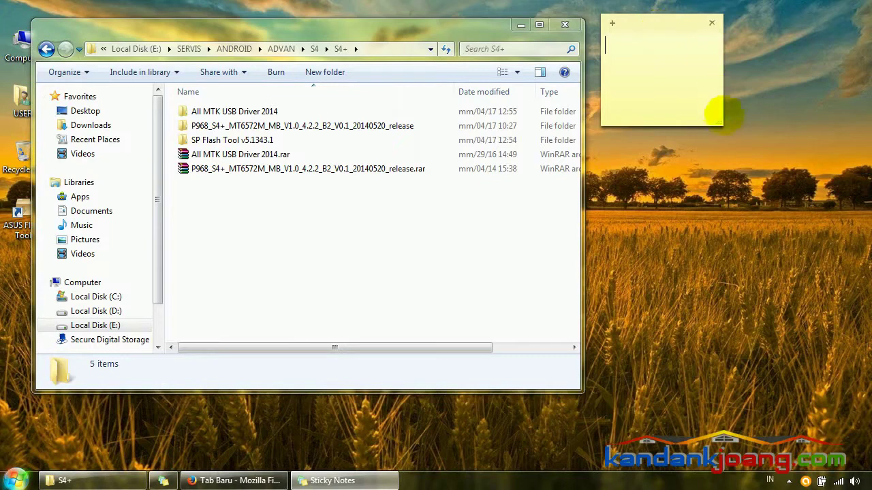
- Enlarge the sticky note and write "DOWANLOAD DAN INTALL ALL MTK USB DRIVER, LINK ADA DI DESKRIPSI VIDEO INI" in it
left_click_drag(720, 123, 855, 397)
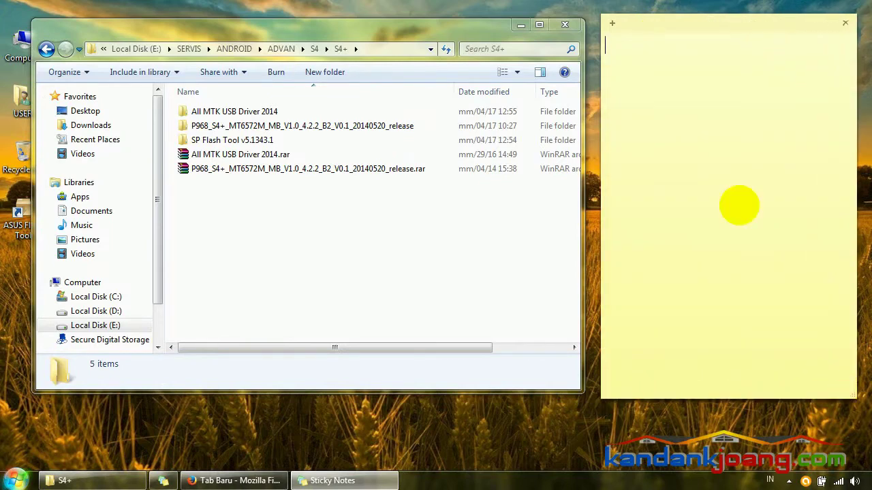
left_click(684, 90)
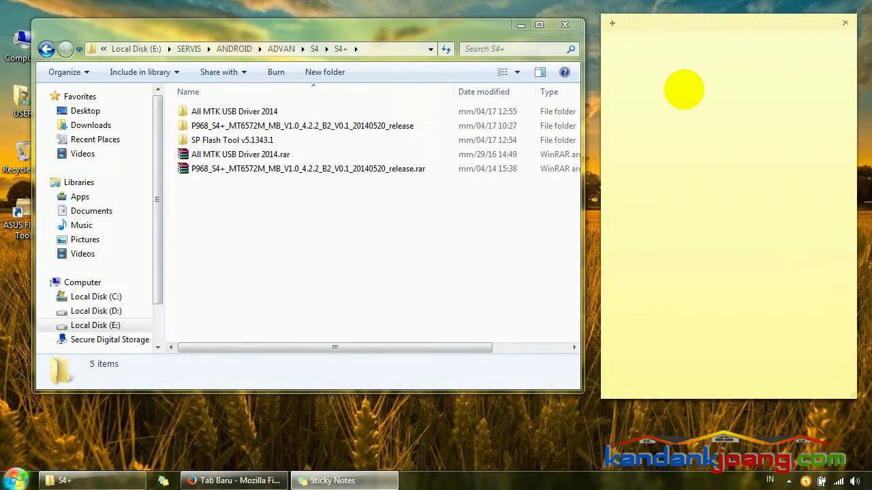
type("DOWANLOAD DAN INTALL A")
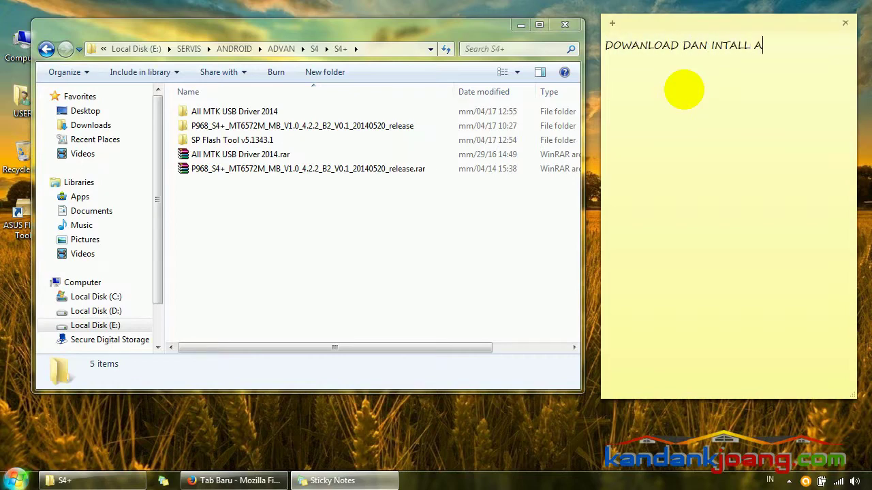
type("LL MTK USB DRIVER")
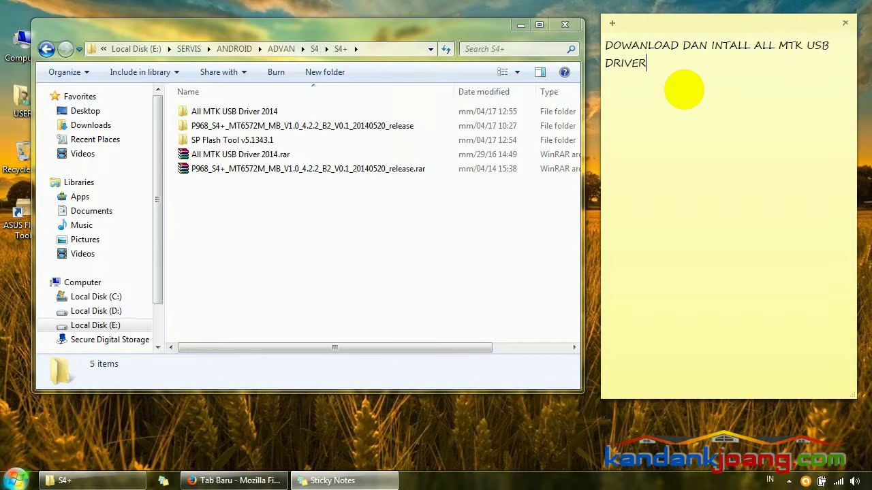
type(", LINK ADA DI DES")
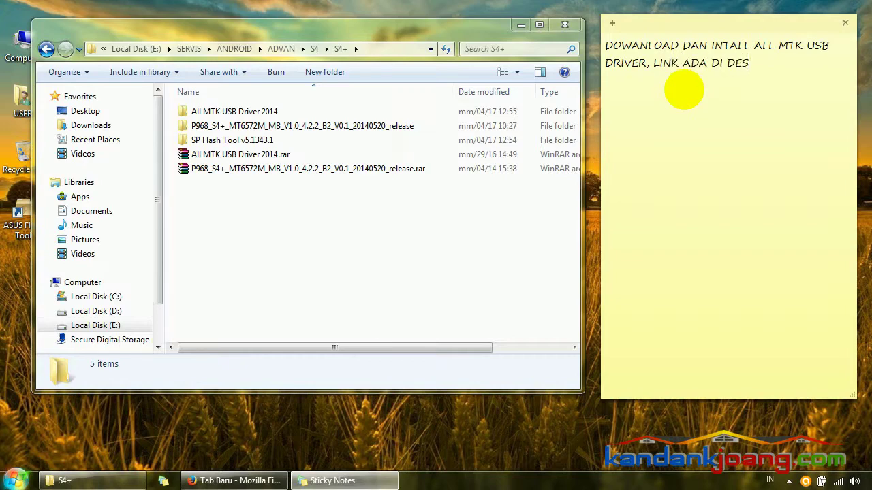
type("KRIPSI VIDEO INI")
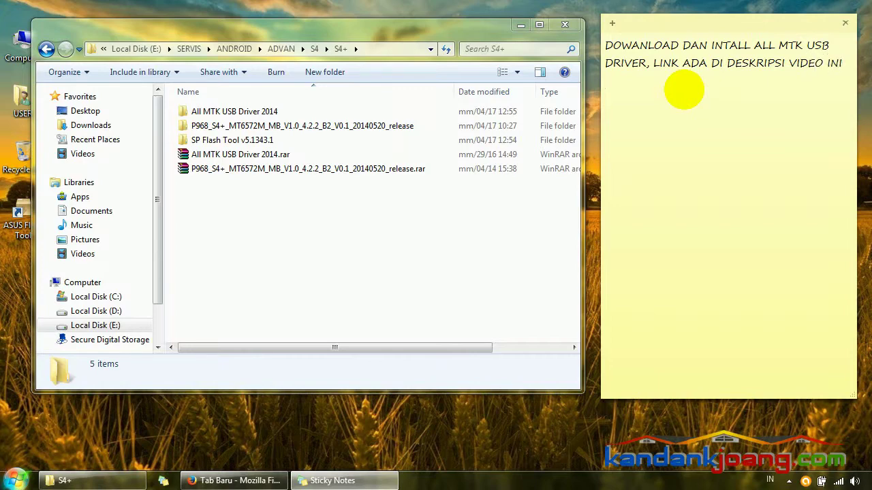
- Add "PROGRAM SP FLASHTOOL DAN FIRMWARE JUGA ADA DI DESKRIPSI INI LINK NYA.." and on a new line "SILAHKAN UNDUH TERLEBIH DAHULU" to the note
type(" PROGRAM SP FLASHTOOL ")
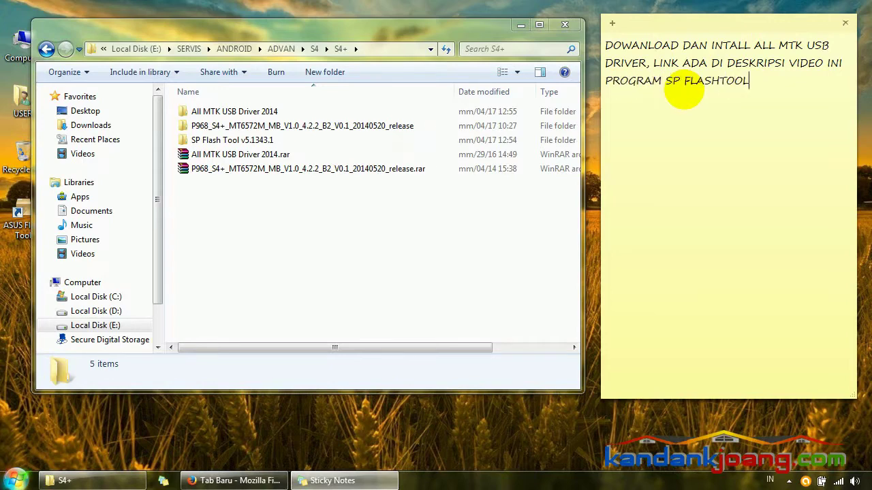
type("DAN FIRMWARE JU")
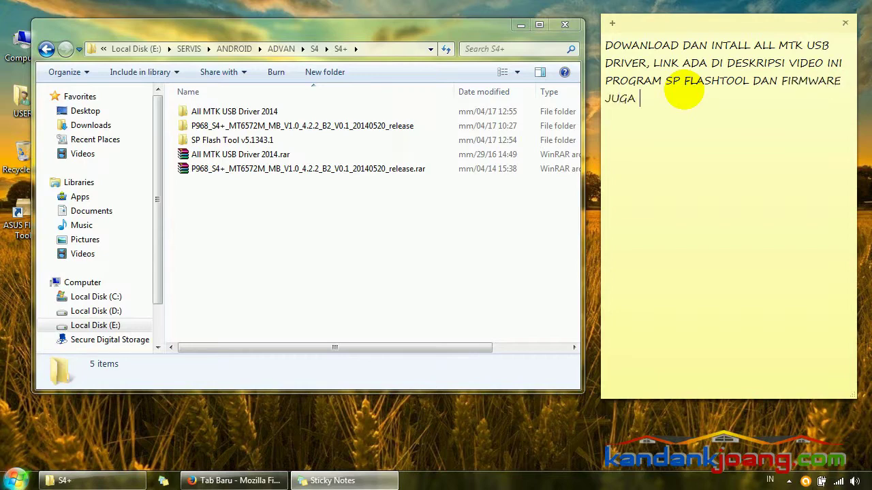
type("GA ADA DI")
type(" DER")
type("KRIPSI INI")
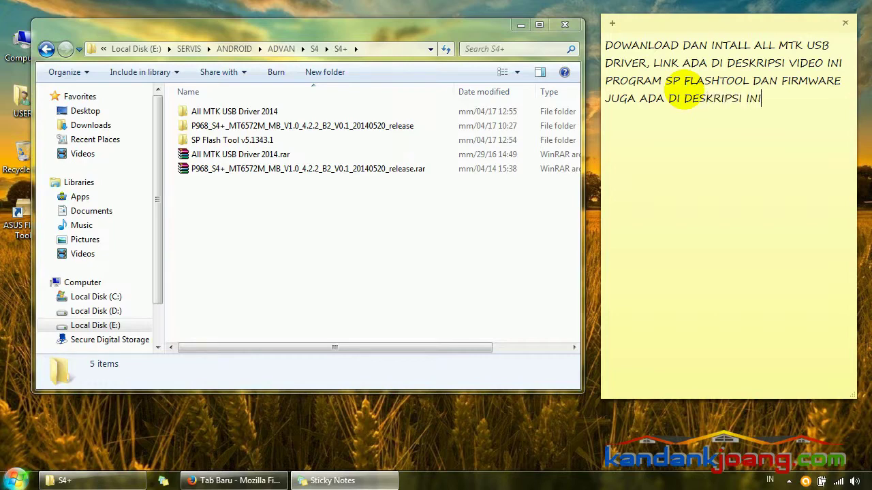
type(" LINK NYA..")
key("Return")
type("SILAHKAN")
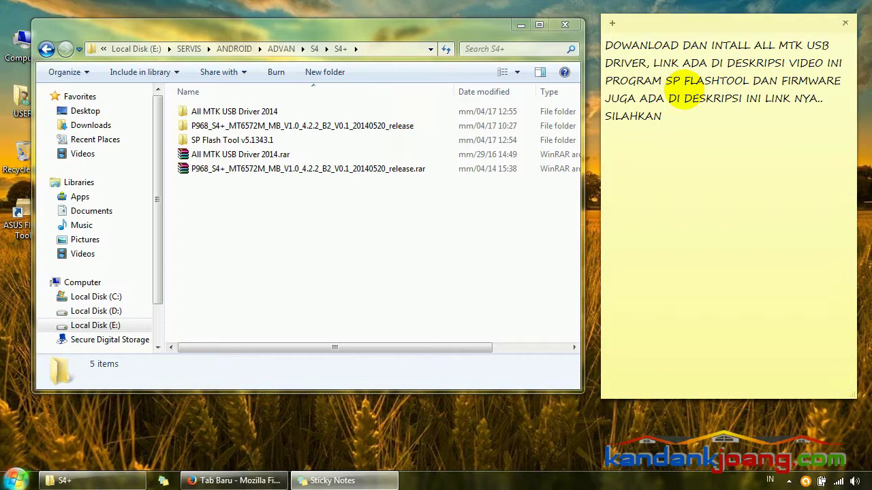
type(" UNDUH TERLEBIH DAHULU")
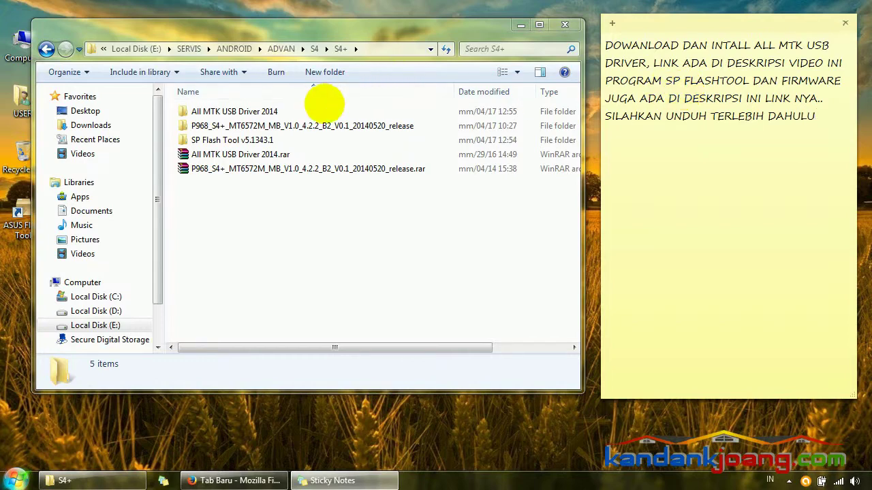
- Open the New inst. win 7&8x64 folder in All MTK Drivers, inside the nested All MTK USB Driver 2014 folders
double_click(299, 114)
left_click(251, 110)
double_click(251, 111)
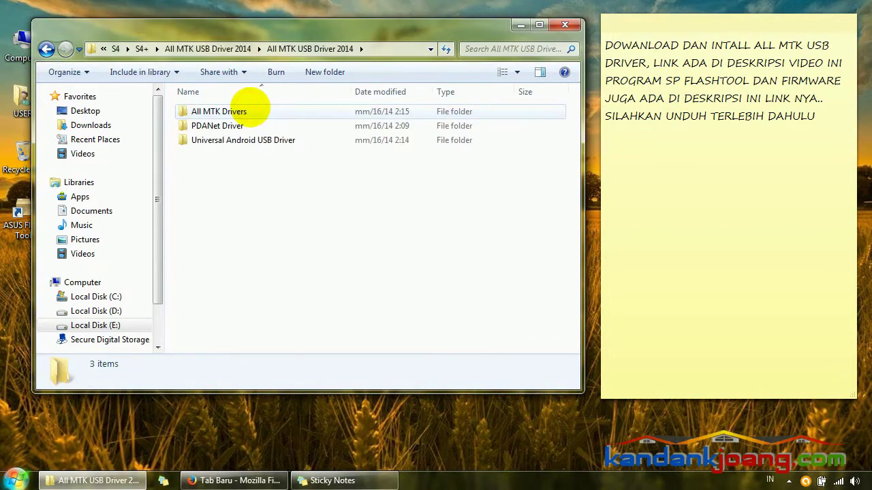
double_click(246, 111)
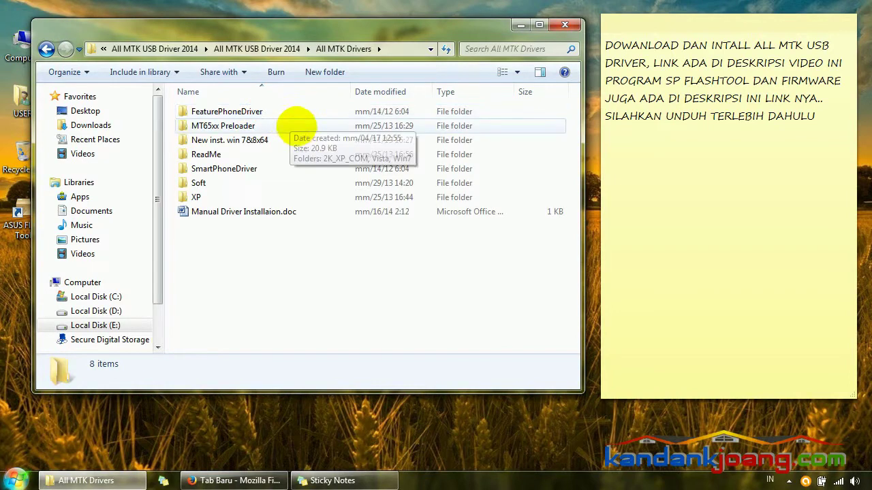
double_click(305, 138)
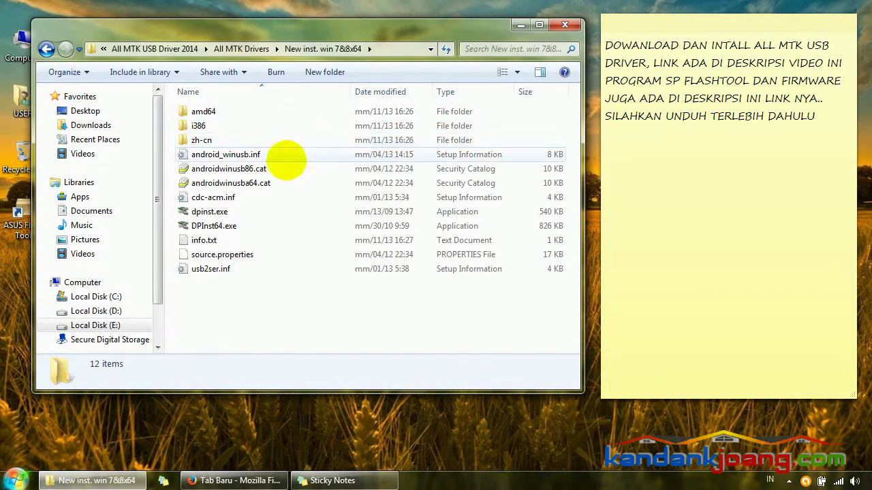
- Try to run the driver installer dpinst.exe from the New inst. win 7&8x64 folder
left_click(231, 225)
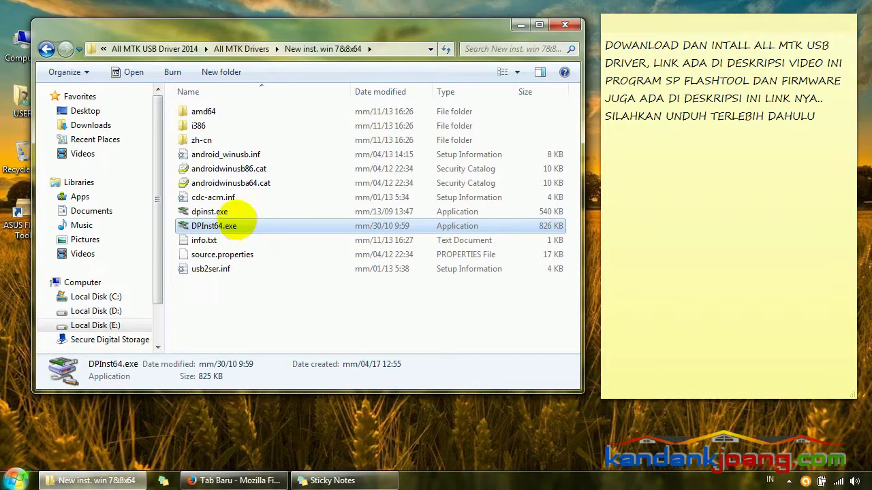
left_click(231, 211)
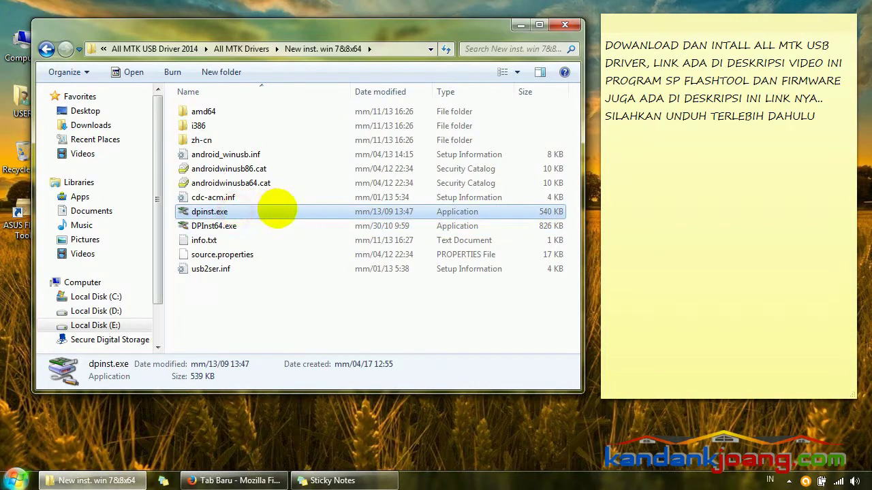
double_click(274, 210)
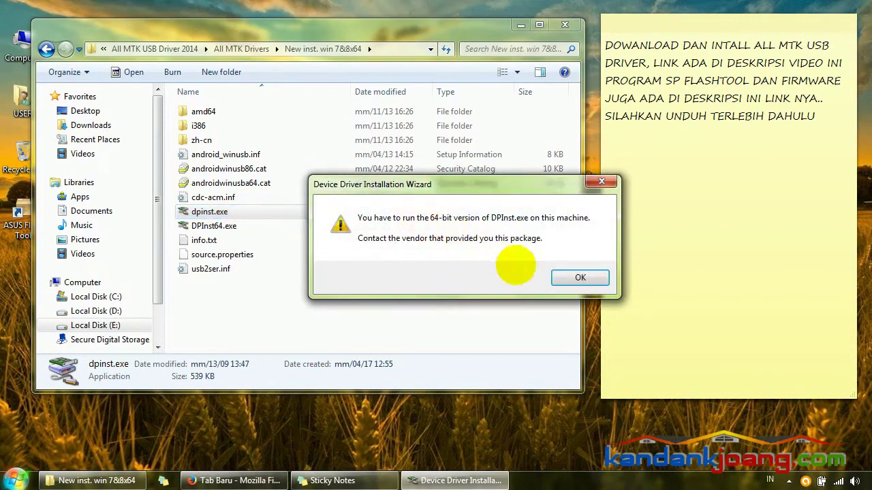
left_click(571, 278)
- Open the computer's system properties and check the operating system type
right_click(27, 57)
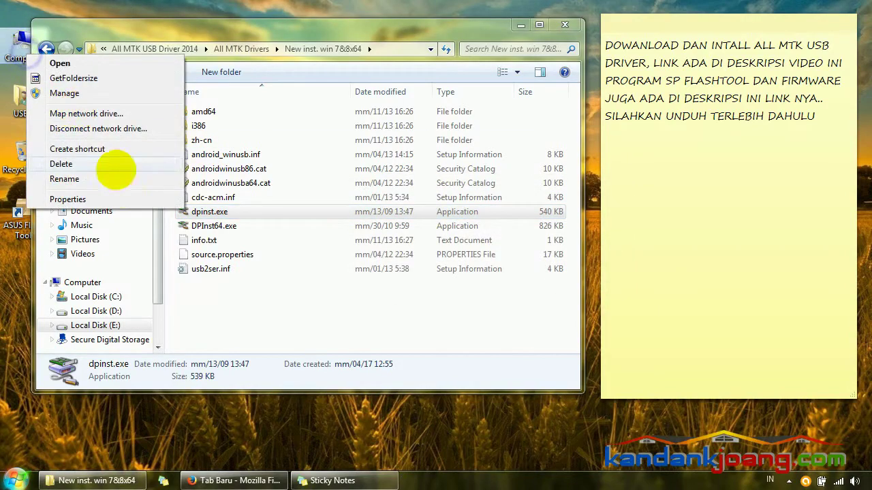
left_click(122, 198)
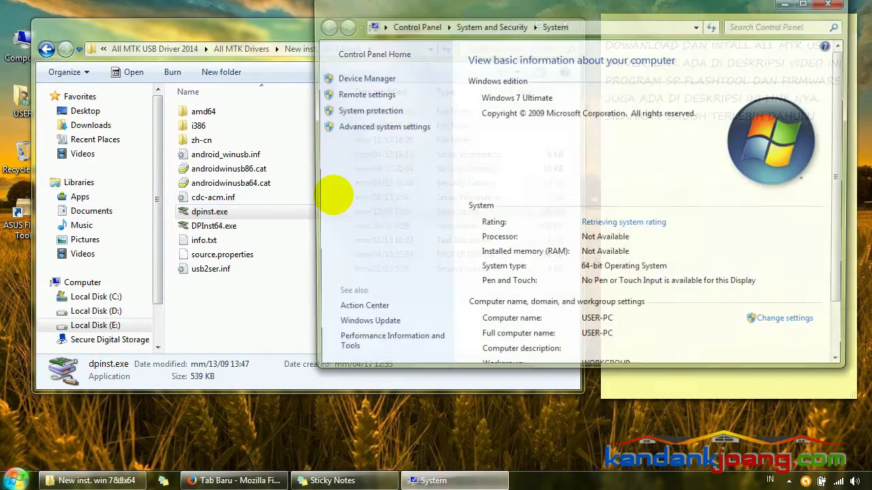
left_click_drag(538, 8, 419, 57)
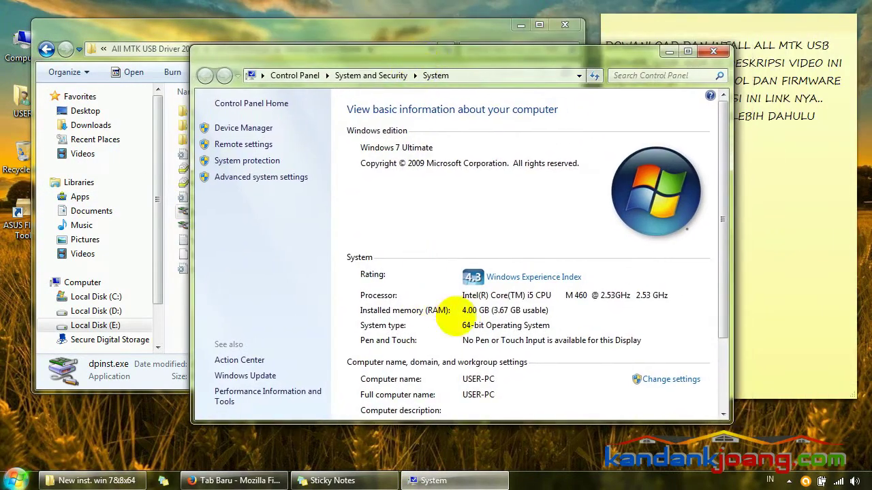
- Add a paragraph to the sticky note reading "SESUAIKAN DRIVER DENGAN BIT SYSTEM KOMPUTER ANDA, DISINI SAYA MENGGUNAKAN 64 BIT"
left_click(773, 185)
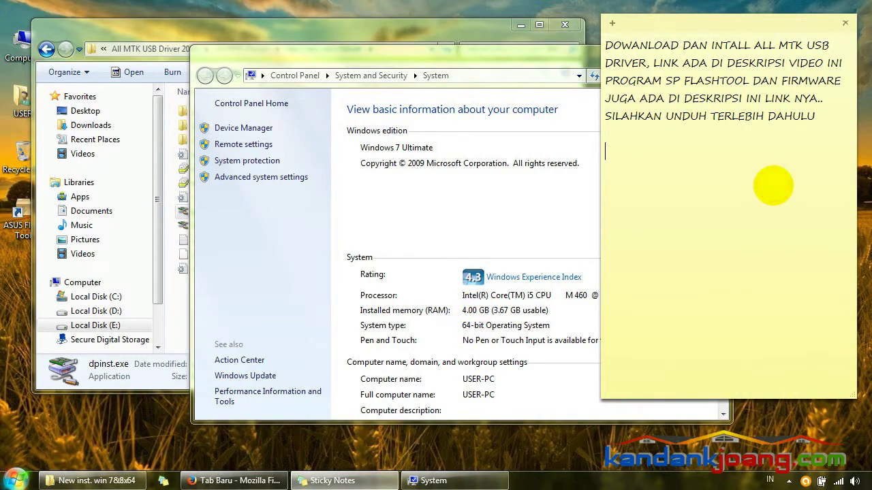
type("SESUAIKAN DRI")
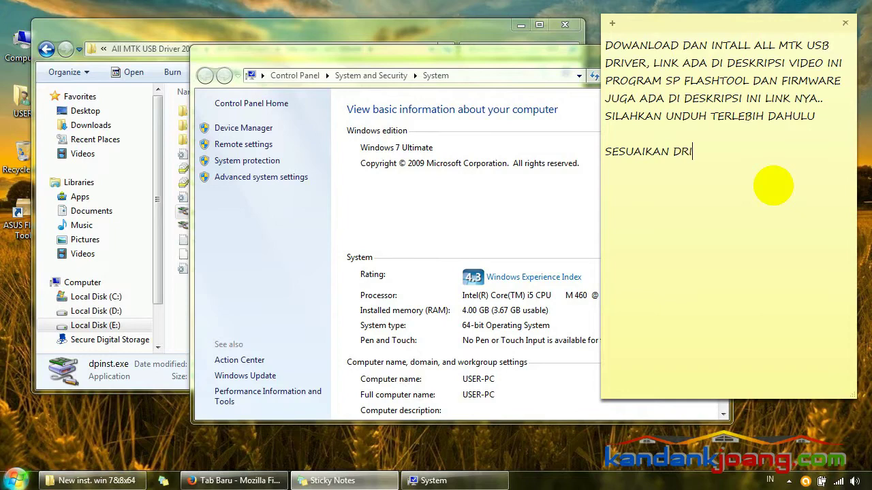
type("VER DENGAN BIT")
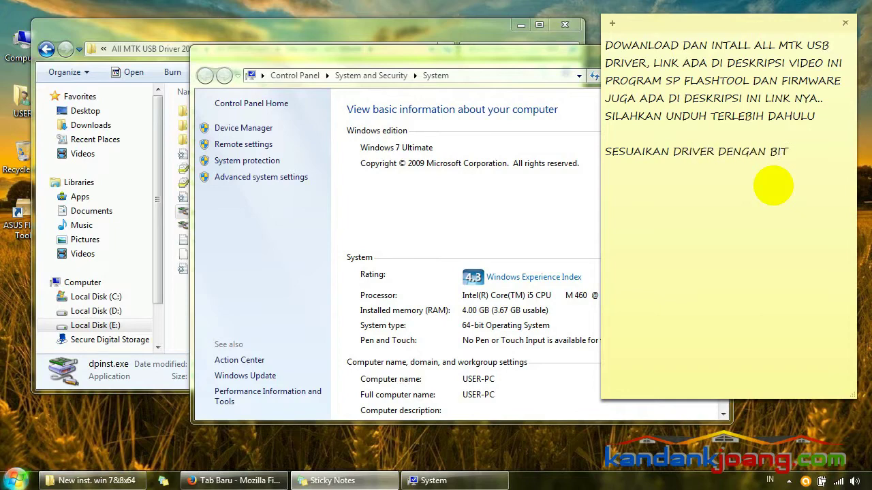
type(" SYSTEM KOMPU")
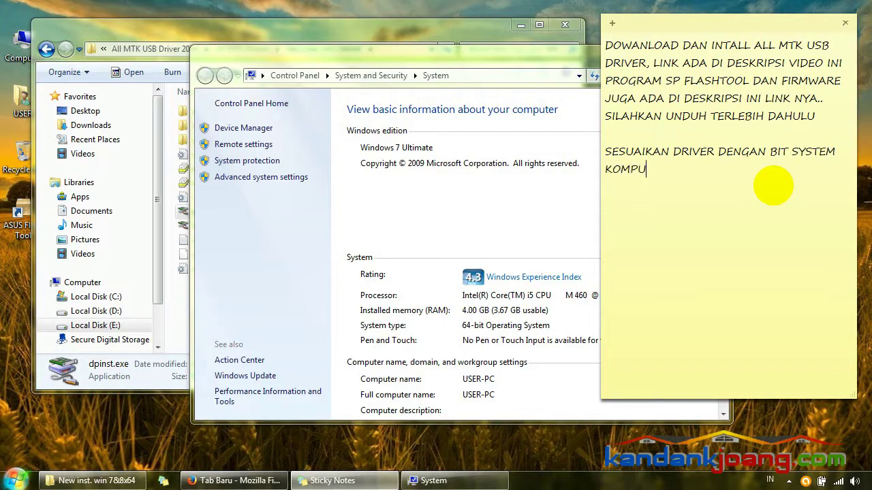
type("TER ANDA, DISINI SAYA ")
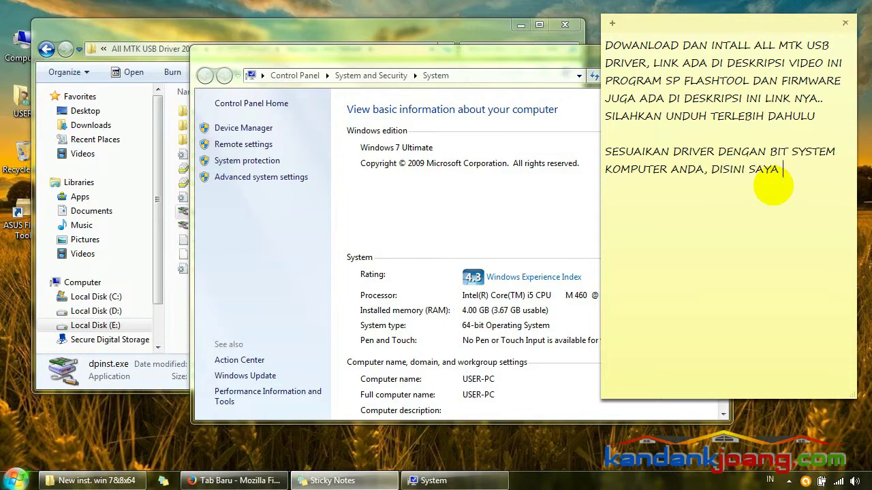
type("MENGGUNAKAN ")
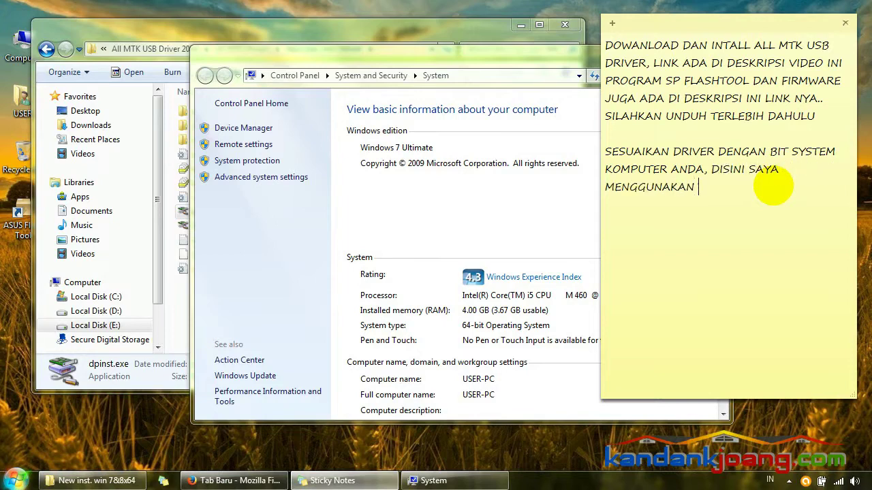
type("64 BIT")
- Run DPInst64.exe from the driver folder and start the driver installation in its wizard
left_click(179, 334)
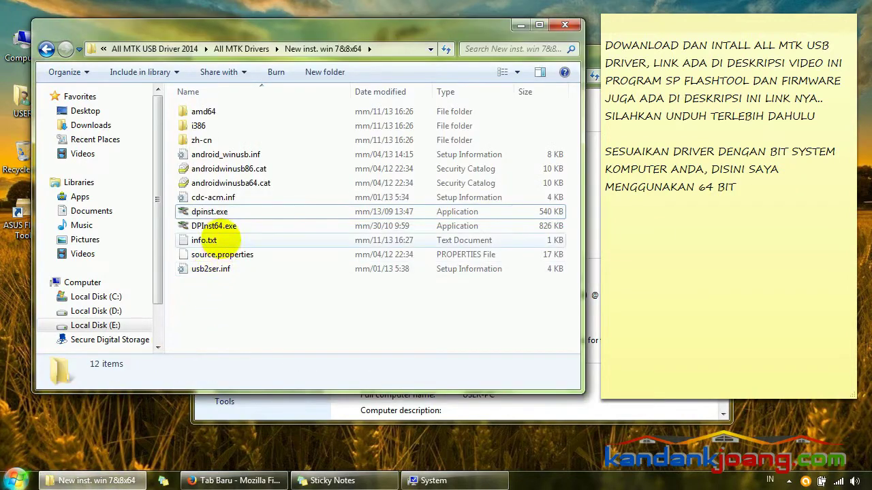
left_click(225, 225)
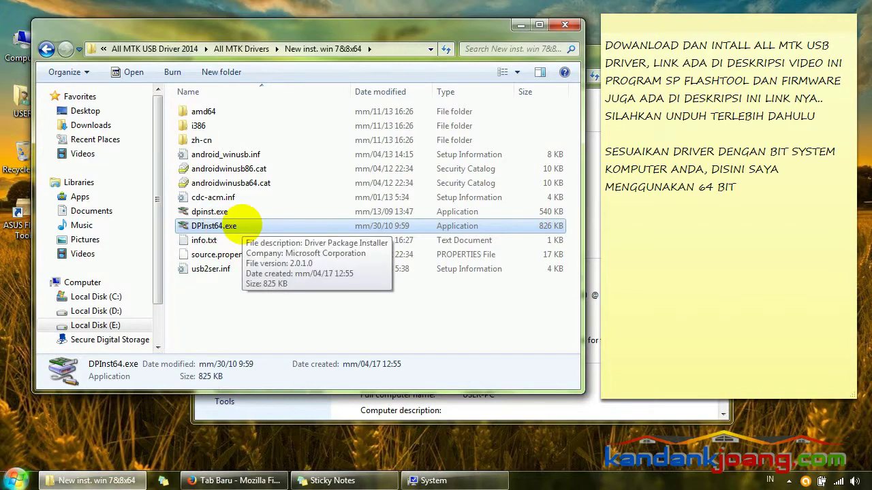
double_click(238, 226)
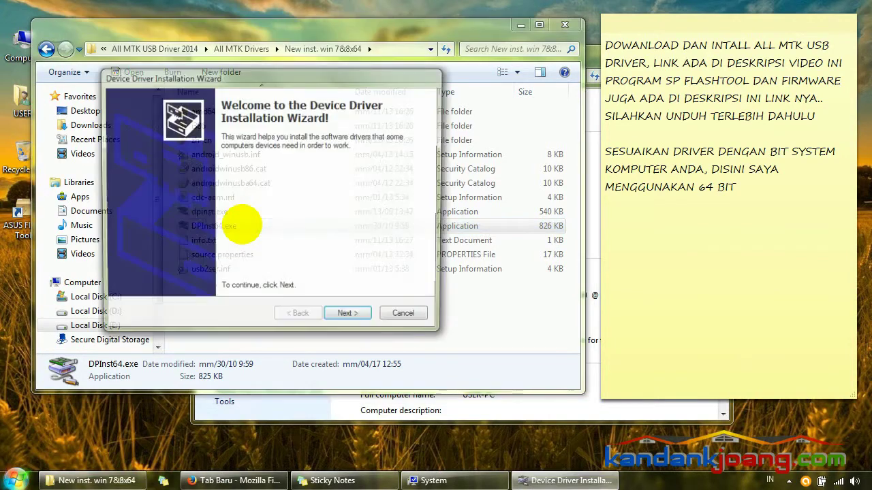
left_click(350, 318)
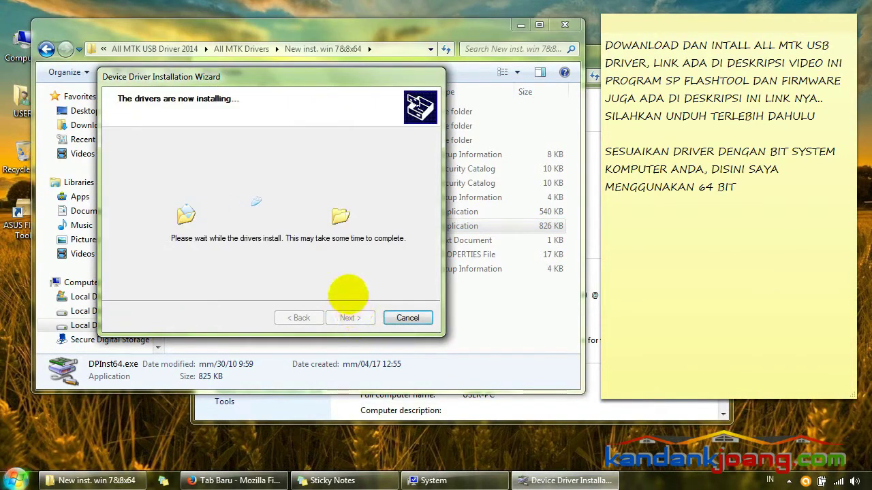
- Copy the base name of DPInst64.exe and add the line JADI SAYA GUNAKAN "DPInst64" to the sticky note
left_click(473, 294)
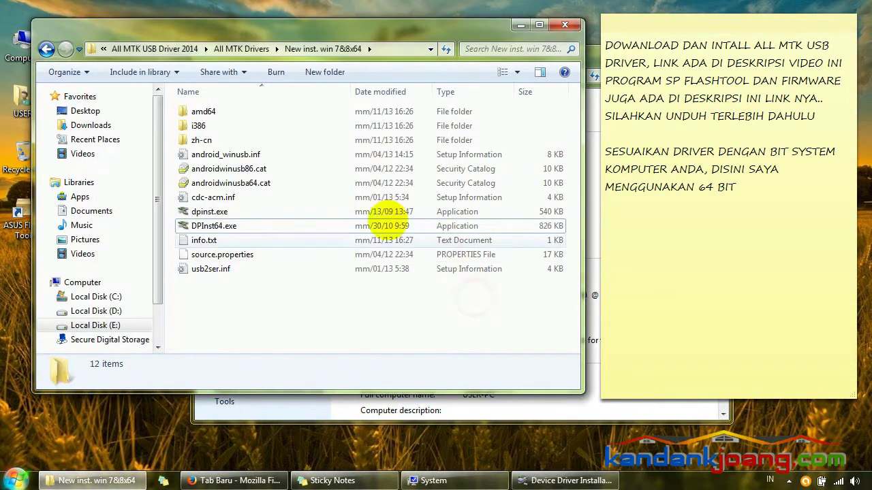
right_click(229, 225)
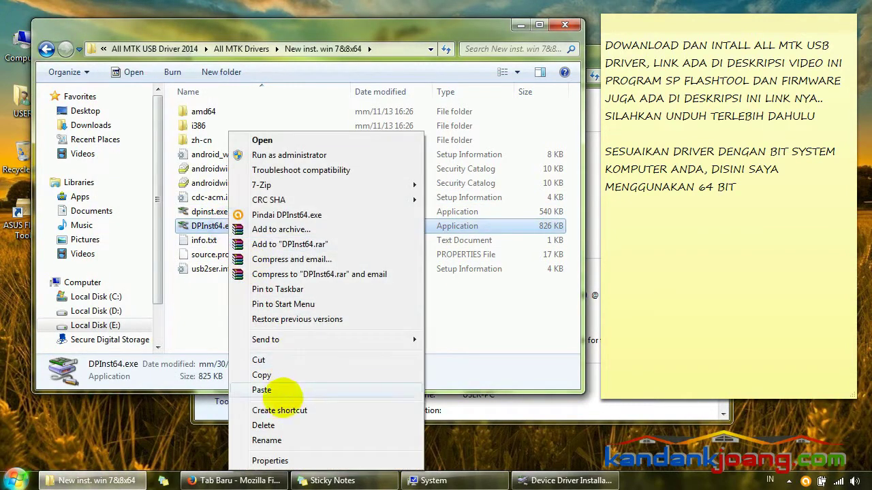
left_click(267, 440)
key("ctrl+c")
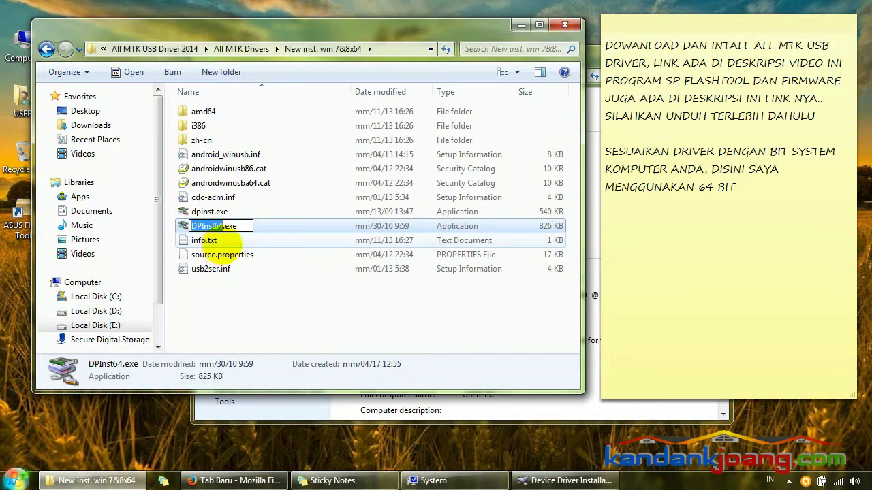
left_click(761, 192)
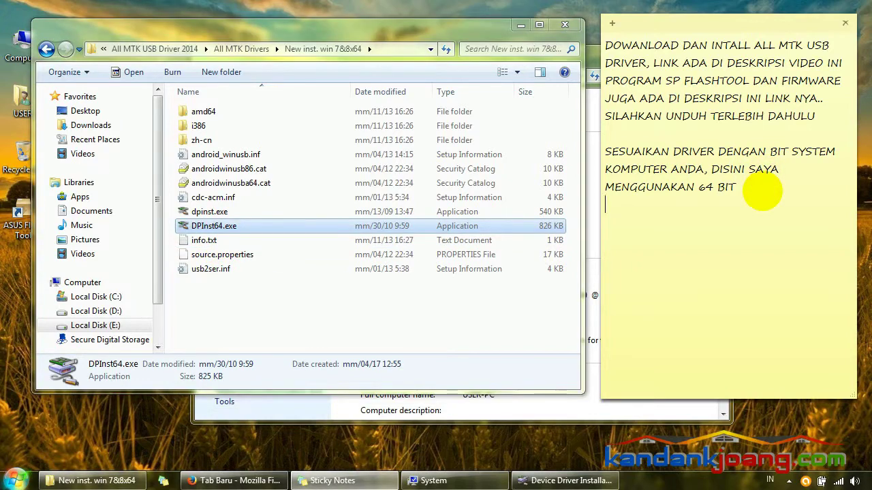
type("JADI SAYA GUNAKAN")
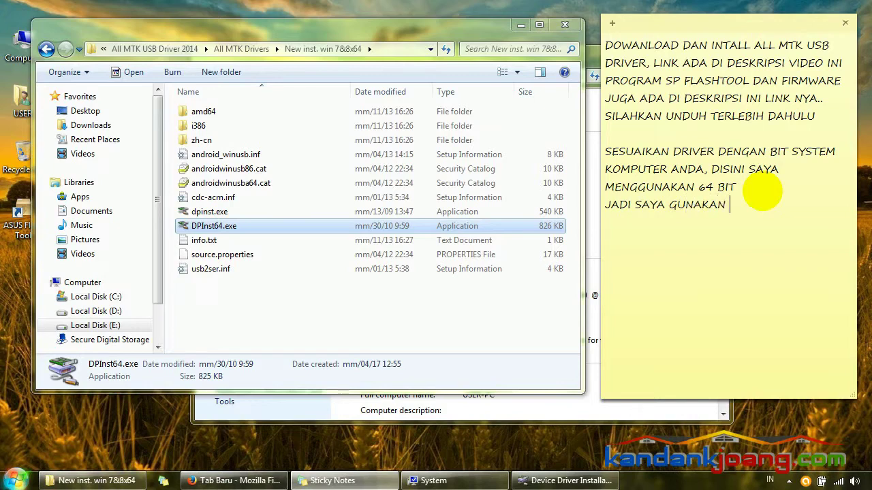
type(" \"")
key("ctrl+v")
- Add the line "BAGI YANG MENGGUNAKAN 32 BIT ATAU X86 PILIH YANG ATAS NYA" to the sticky note
type("BAG")
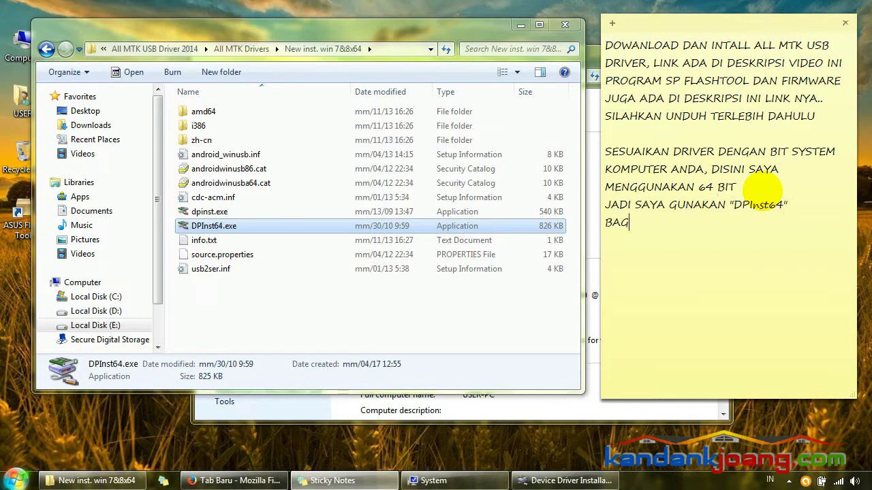
type("I YANG MENGG")
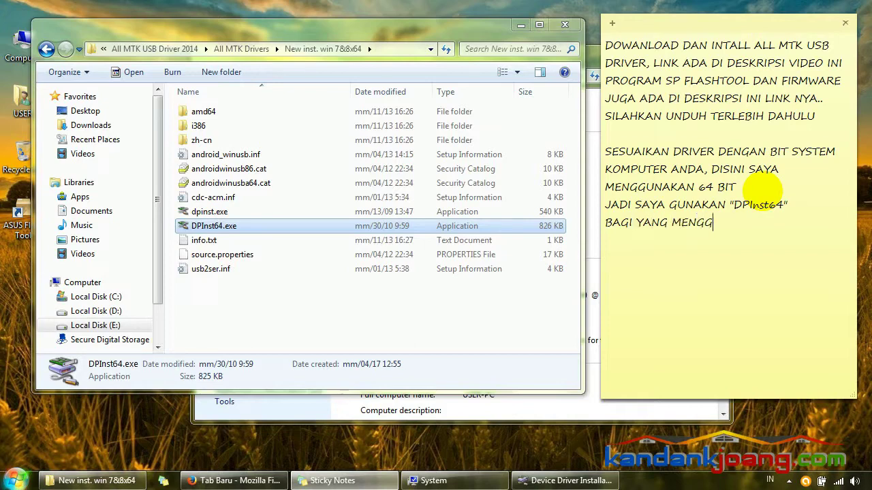
type("UNAKAN 32 BIT ATAU")
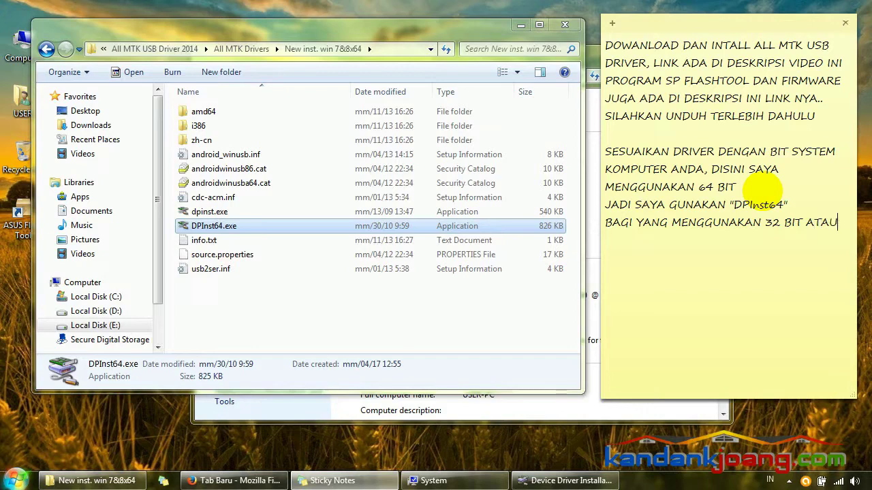
type(" X86 PILIH YANG ATAS NYA")
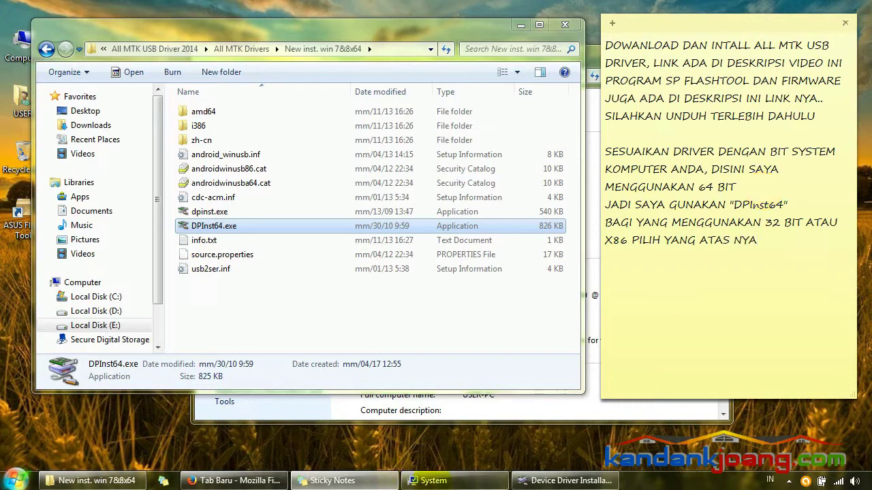
- Finish the Device Driver Installation Wizard and return to the S4+ folder in the file explorer
left_click(569, 480)
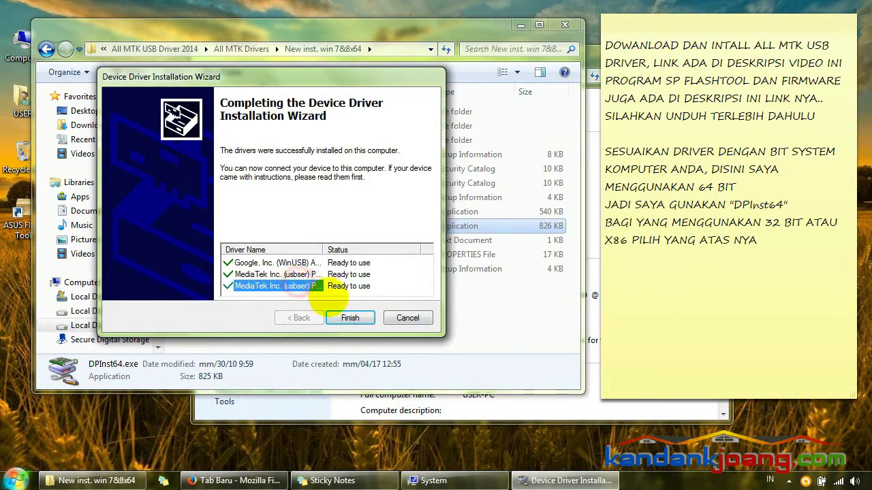
left_click(350, 318)
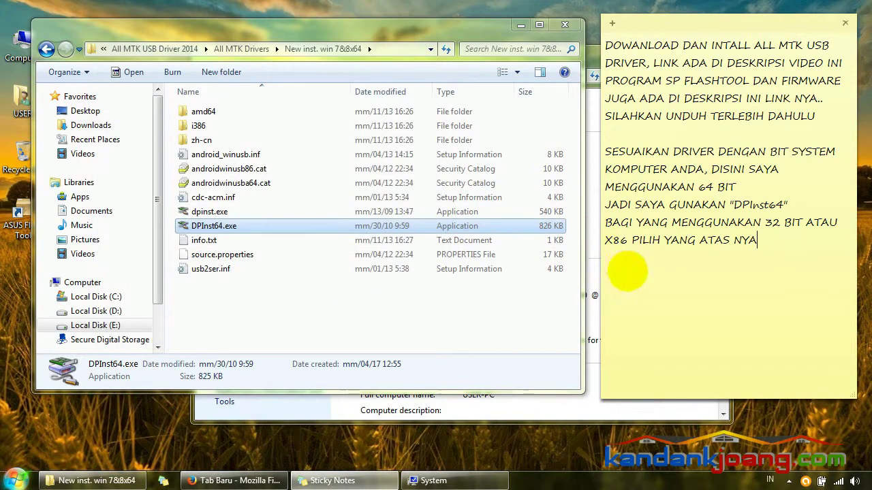
left_click(155, 50)
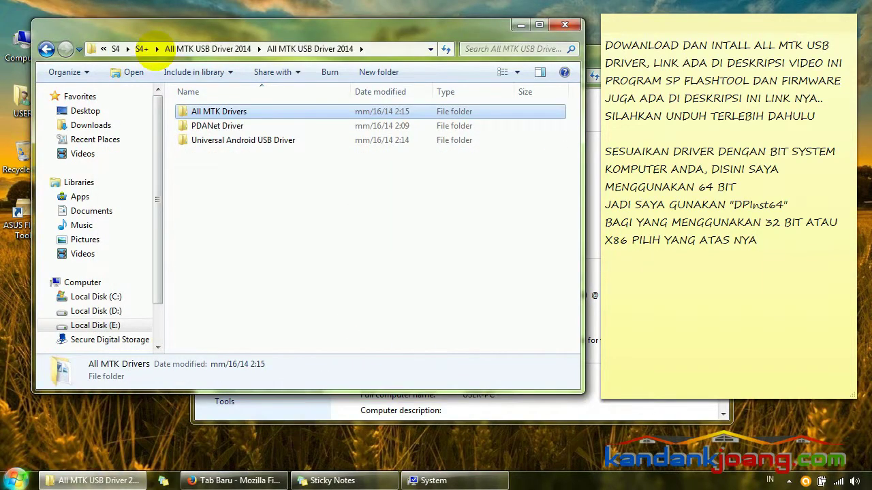
left_click(143, 48)
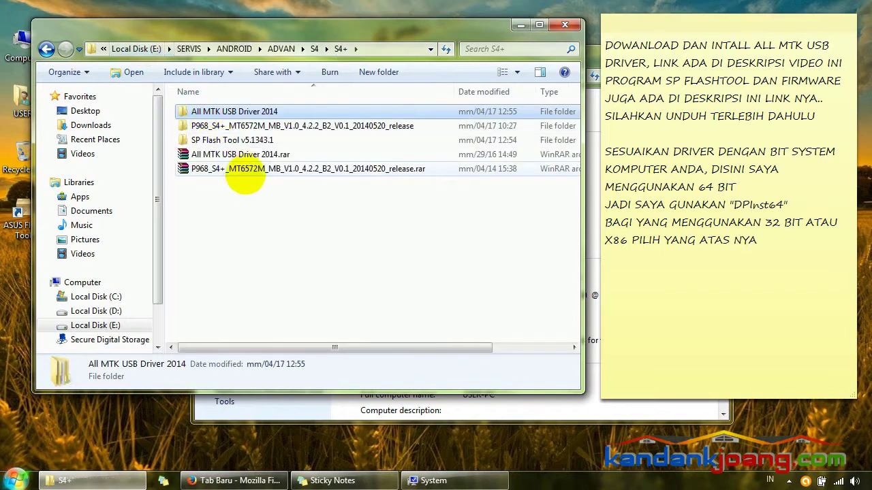
double_click(246, 142)
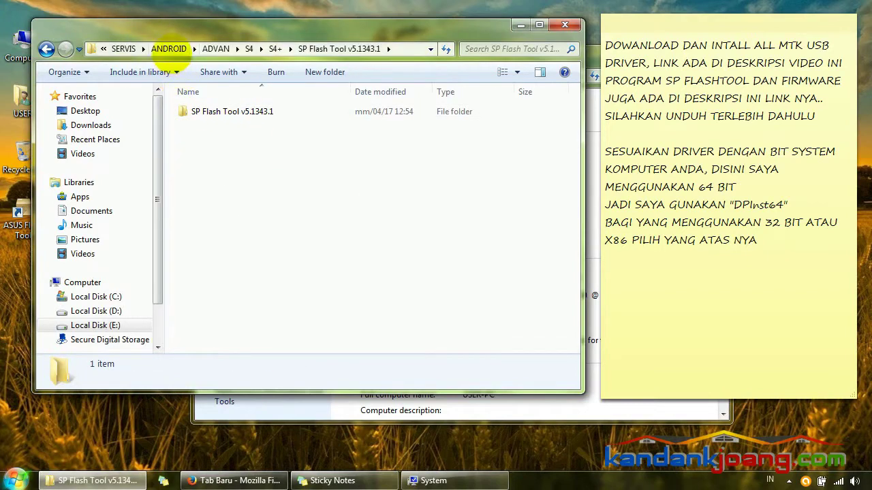
left_click(276, 48)
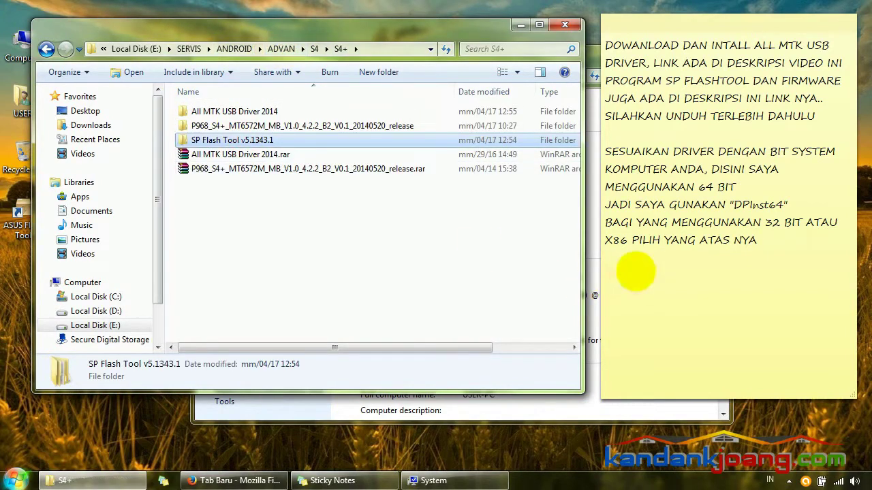
- Add a sticky note paragraph reading "SELANJUTNYA BUKA PROGRAM SP FLASHTOOL, SEBELUM NYA EKSTRAK SEMUA BAHAN JIKA MASIH DALAM RAR"
left_click(641, 270)
type("SEL")
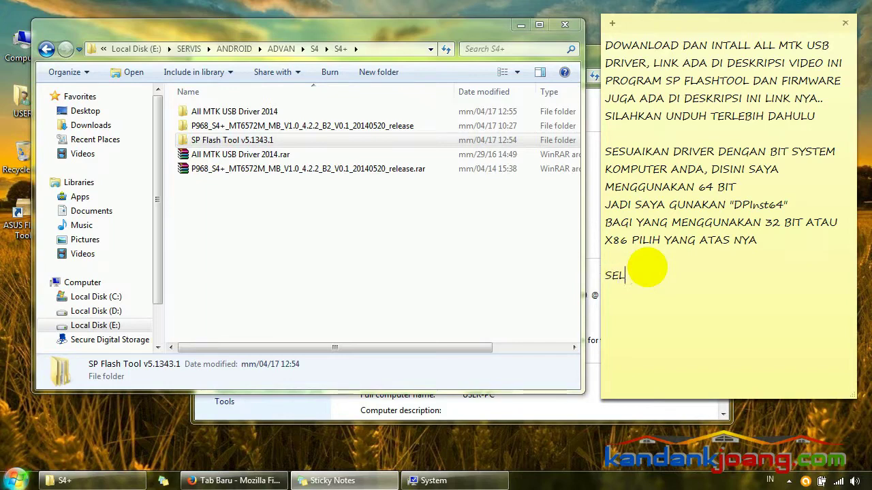
type("ANJUTNYA BUK")
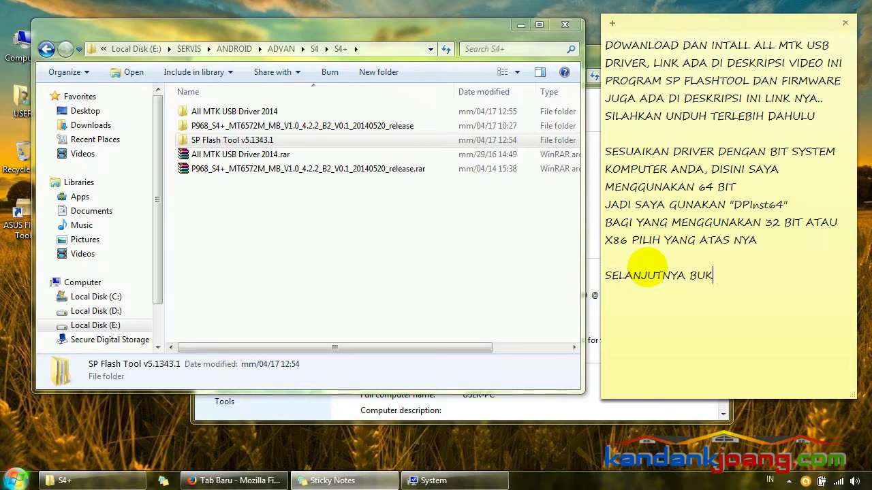
type("A PROGRA")
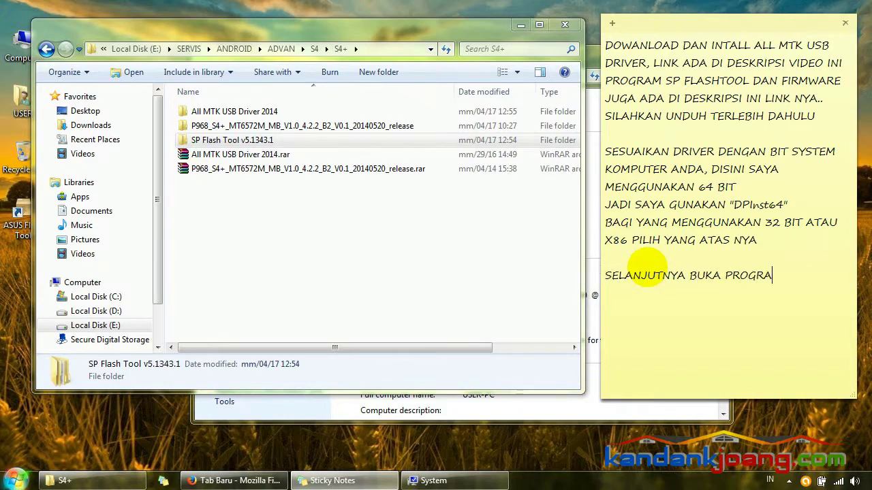
type("M SP FLASHTOOL,")
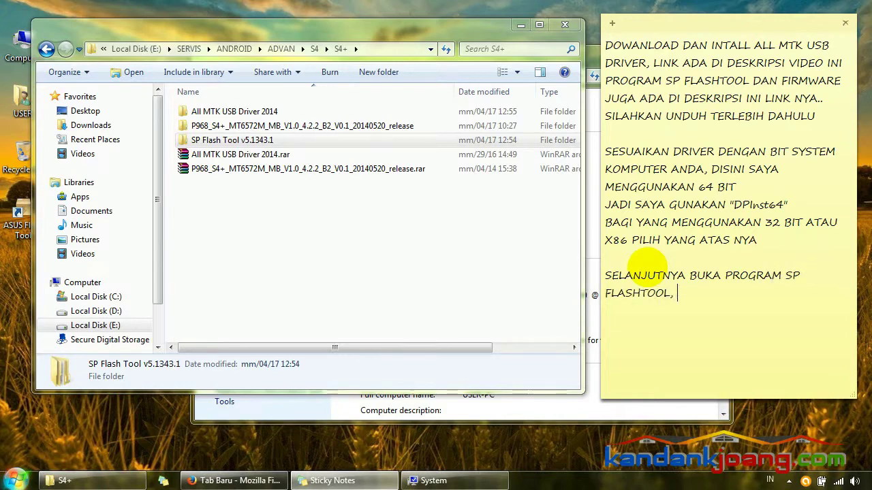
type(" SEBELUM NY")
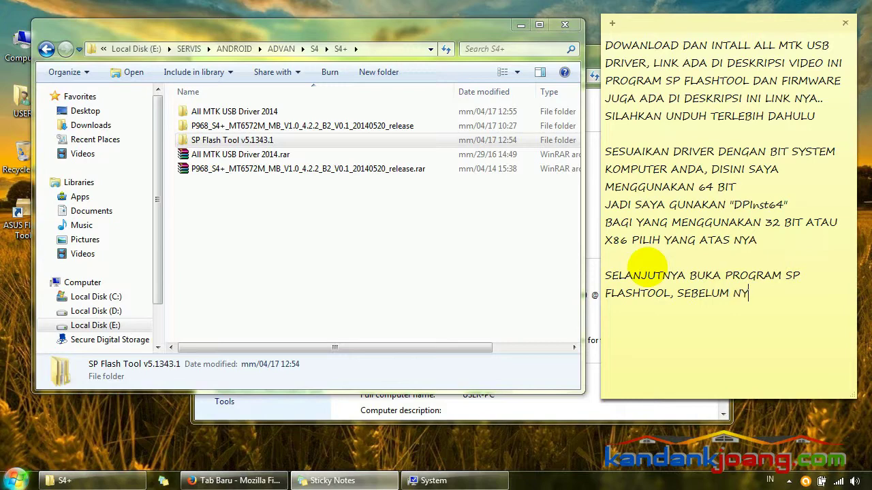
type("A EKSTRAK SEMUA ")
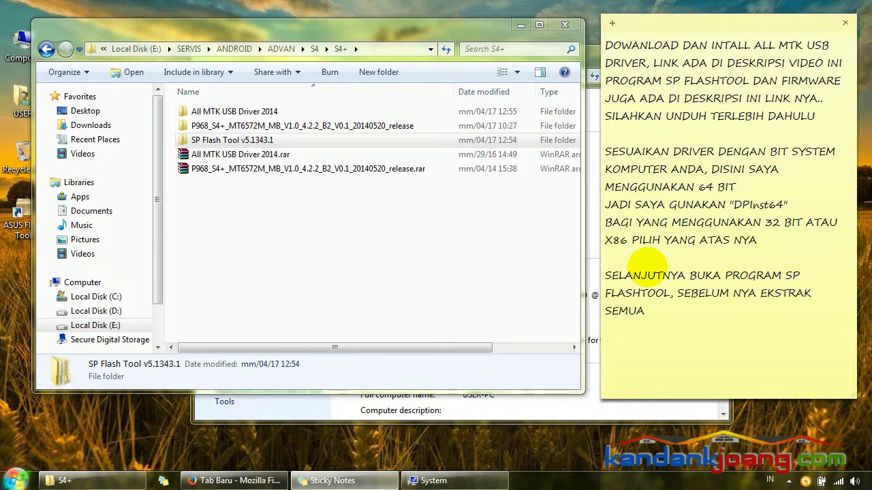
type("BAHAN JIKA MASIH DA")
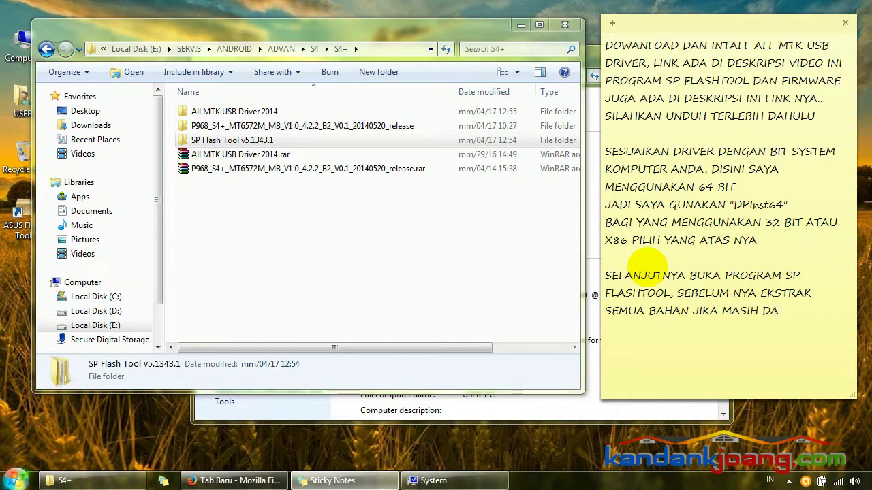
type("LAM RAR")
- Run flash_tool.exe as administrator from the innermost SP Flash Tool v5.1343.1 folder
left_click(220, 112)
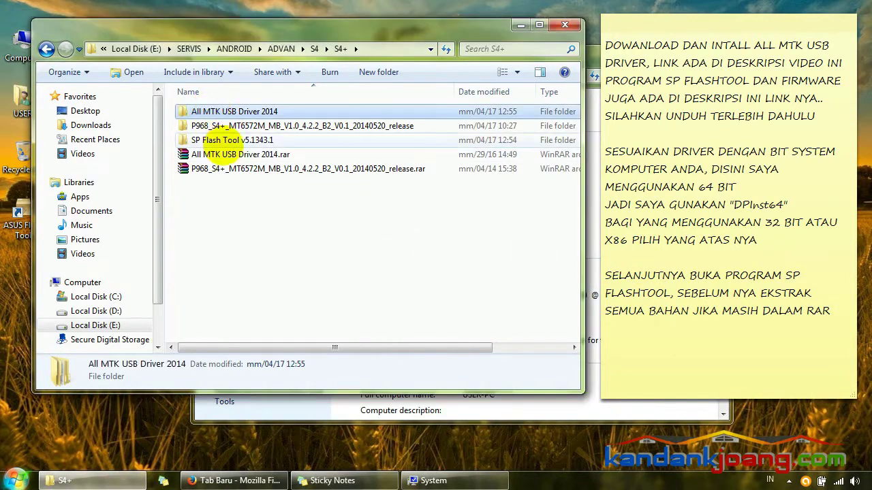
left_click(233, 139)
double_click(234, 140)
double_click(230, 113)
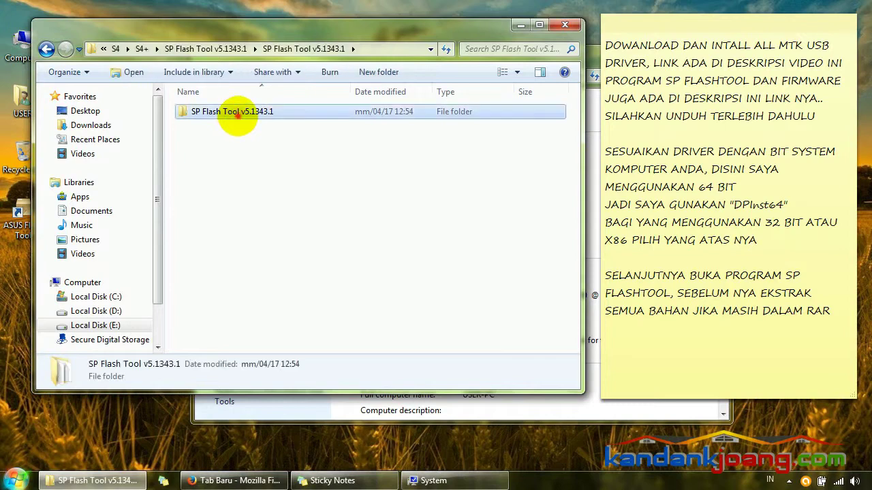
double_click(231, 113)
right_click(218, 312)
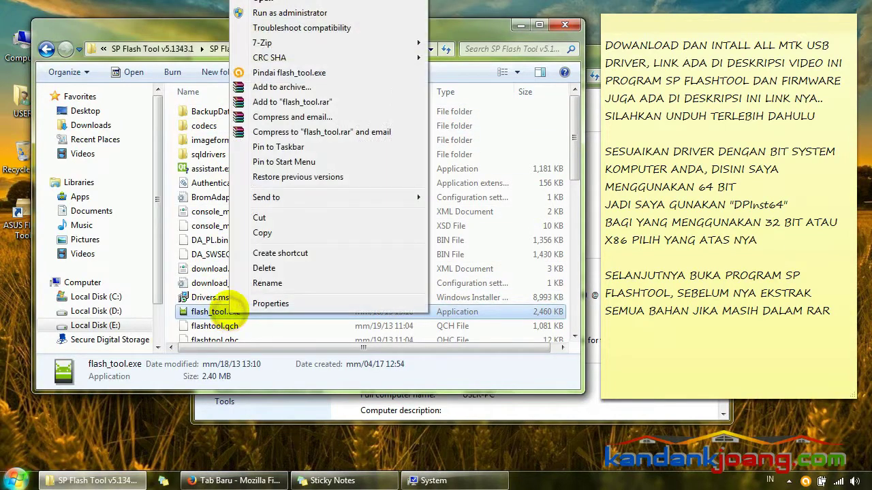
left_click(290, 12)
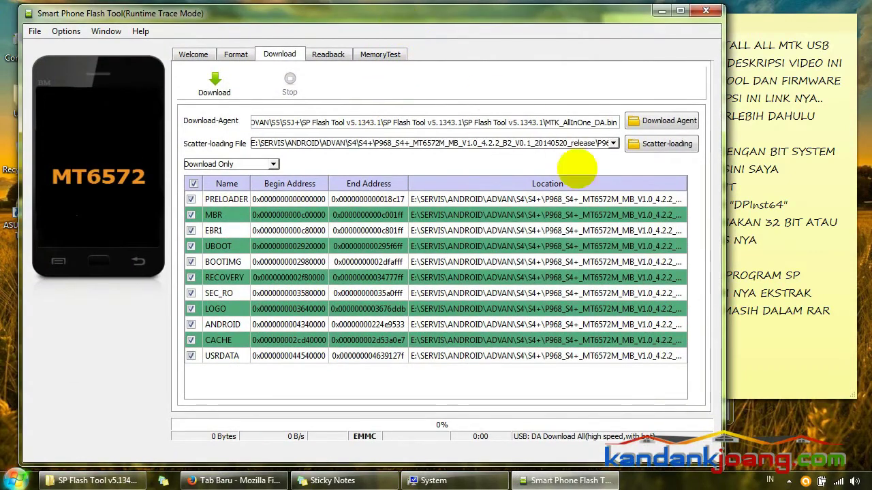
- Browse for the scatter-loading file and select MT6572_Android_scatter.txt inside the P968_S4+_MT6572M_MB_V1.0_4.2.2_B2_V0.1_20140520_release firmware folder
left_click(771, 332)
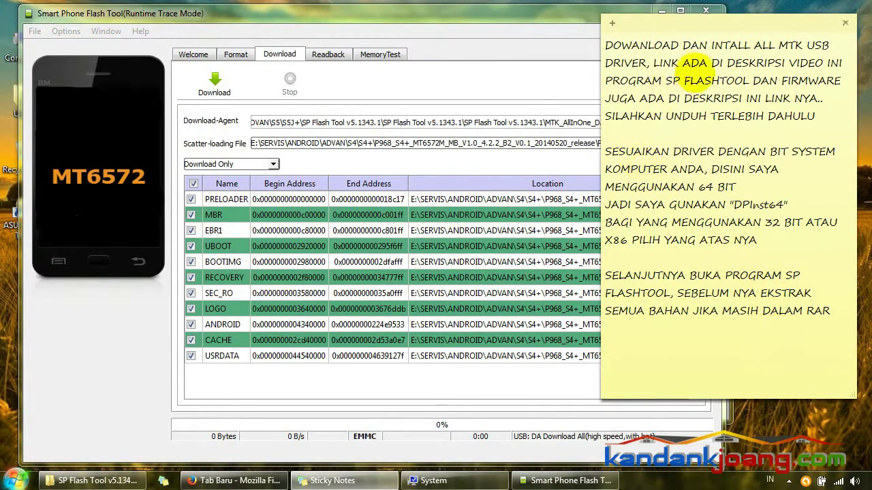
left_click(557, 61)
left_click(662, 144)
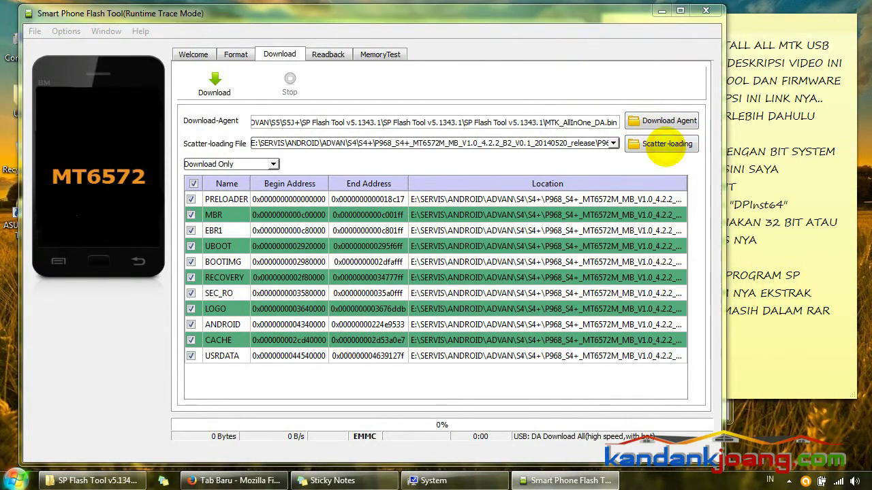
left_click_drag(374, 34, 409, 57)
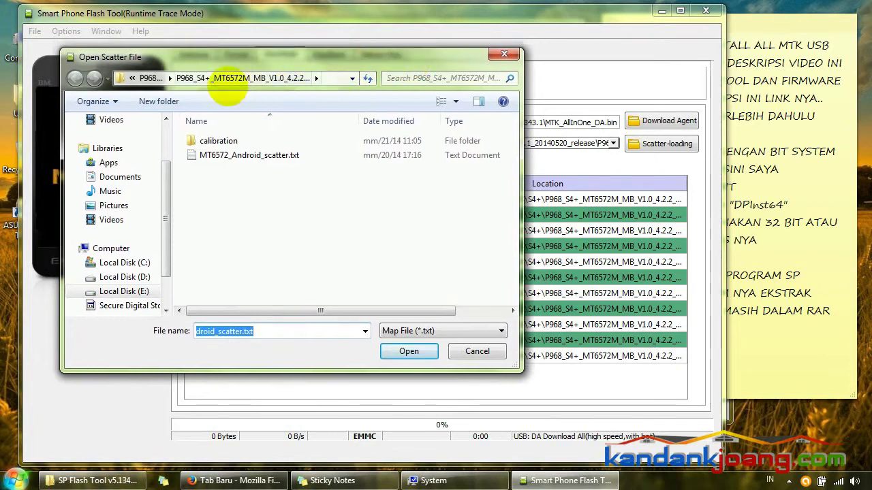
left_click(131, 78)
left_click(145, 92)
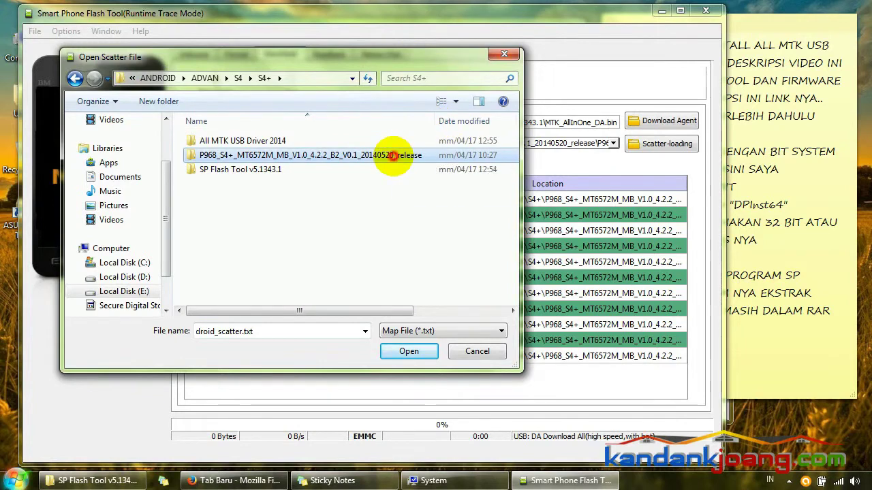
double_click(395, 155)
double_click(310, 141)
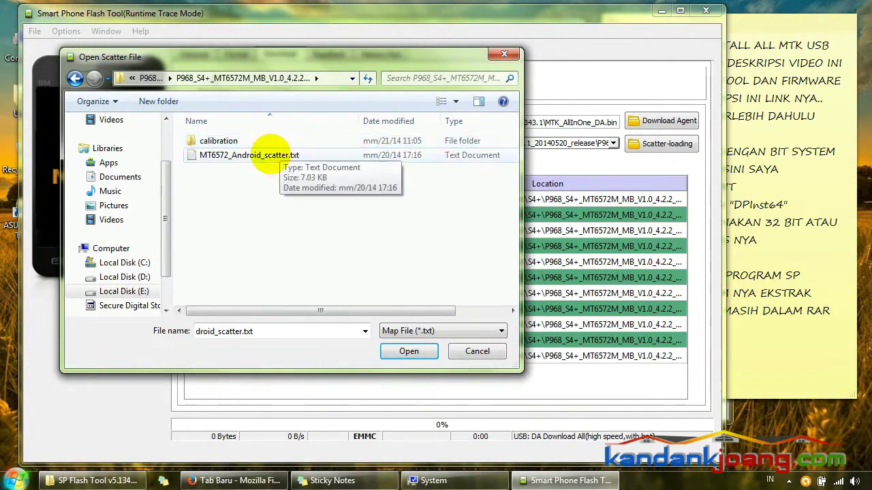
left_click(266, 156)
- Add to the sticky note 'PADA SCATTER LOADING ARAHKAN KE FOLDER FIRMWARE, KEMUDIAN CARI FILE "MT6572_Android_scatter.txt"', copying the file name from the scatter file dialog
left_click(314, 332)
key("ctrl+c")
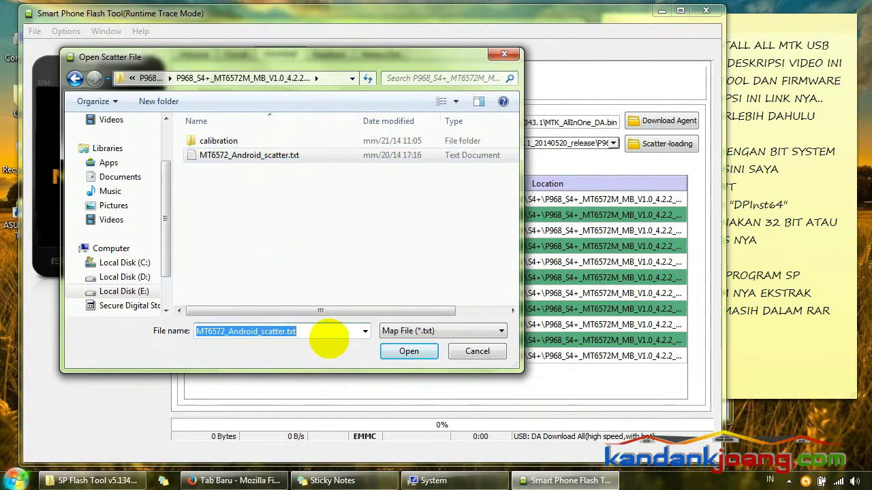
left_click(767, 366)
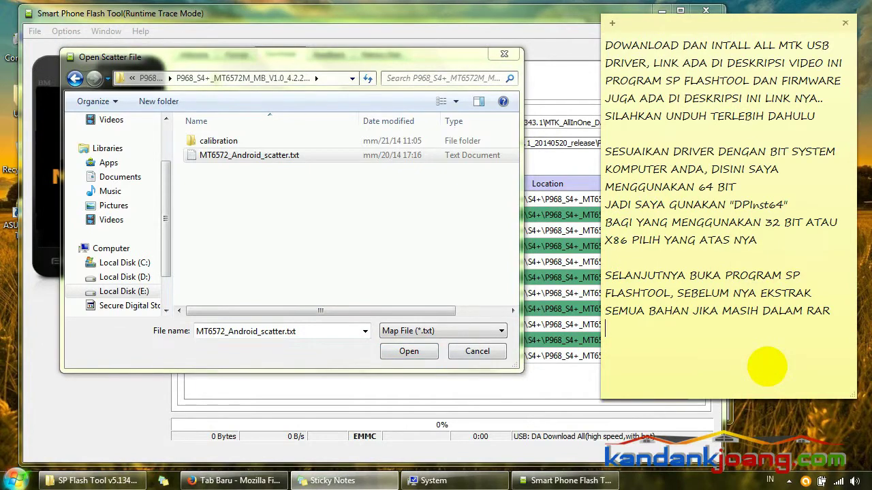
type("PADA SCATTER LOAD")
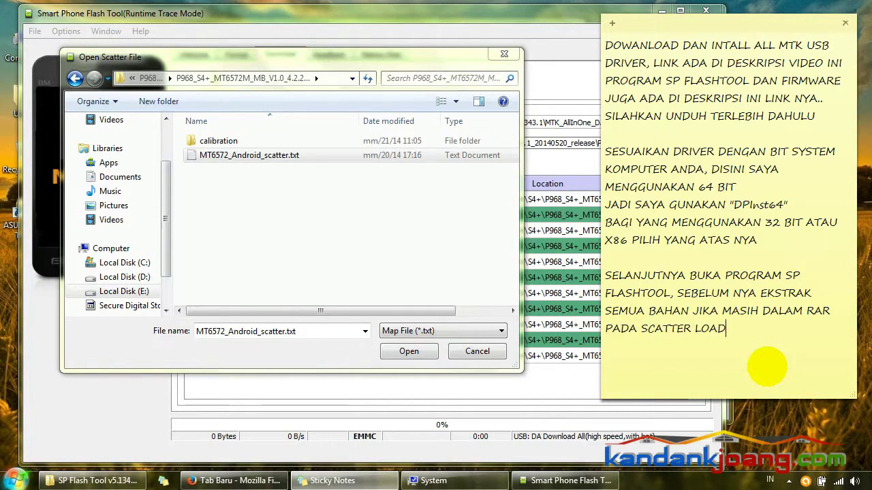
type("ING ARAHKAN KE FOLD")
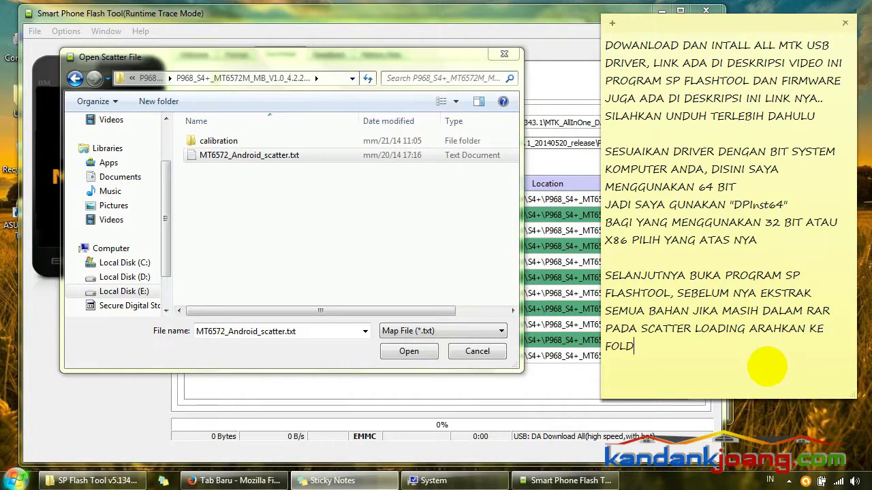
type("ER FIRMWARE")
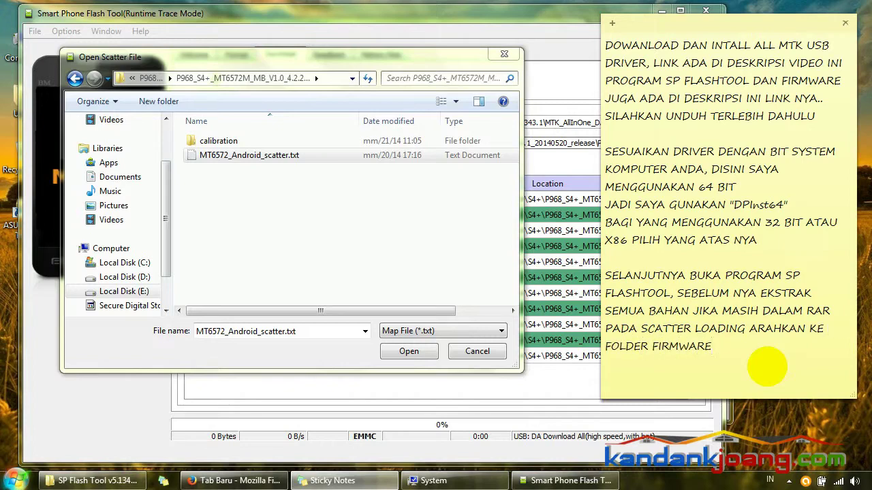
type(", KEMUDIAN CARI FILE ")
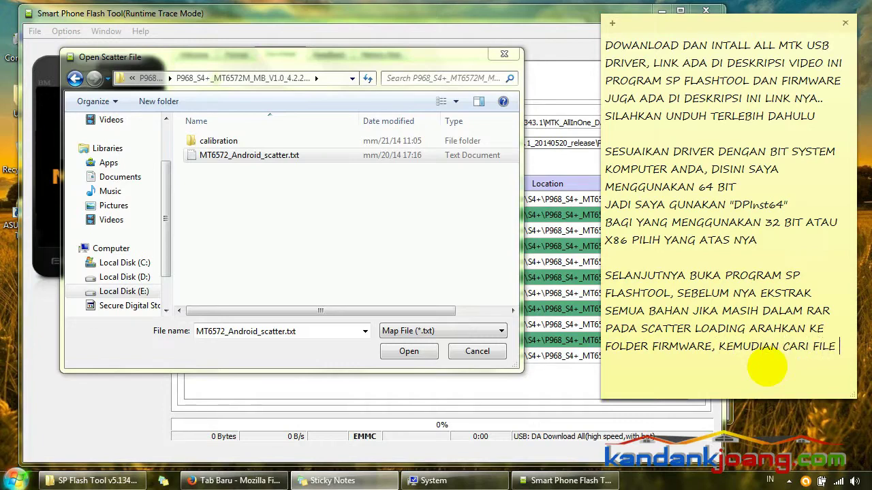
type("1")
key("ctrl+v")
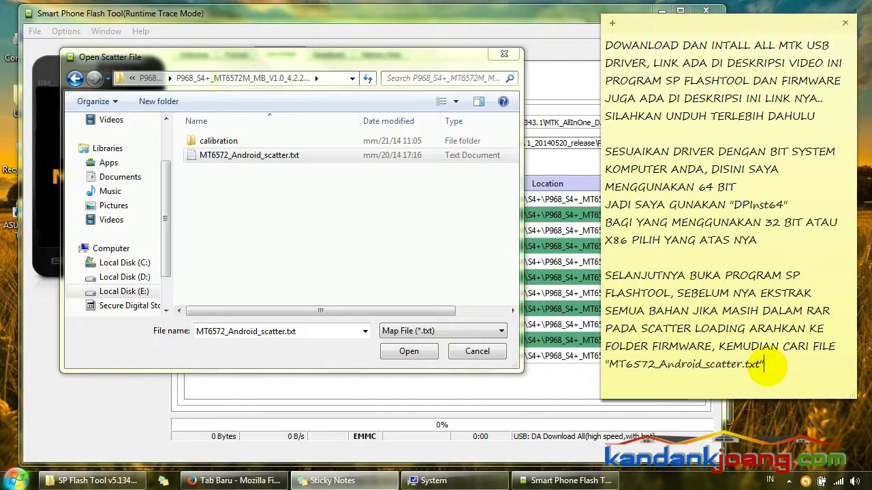
- Load MT6572_Android_scatter.txt as the scatter-loading file
left_click(272, 156)
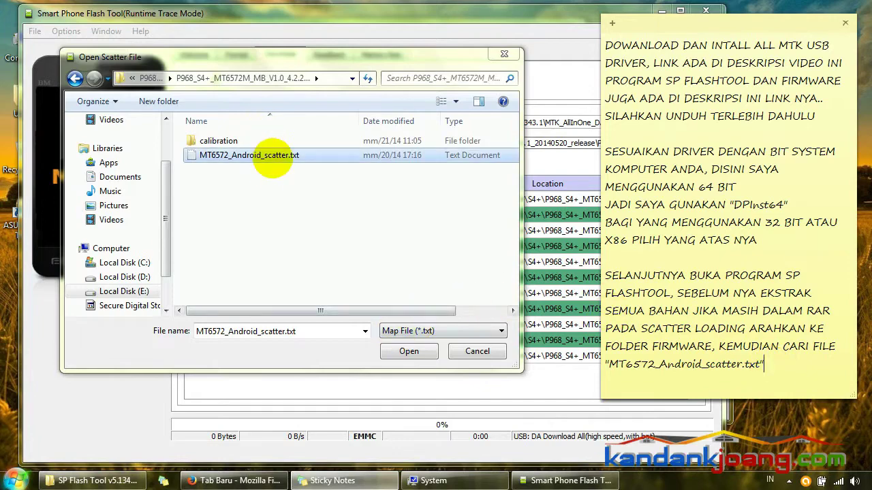
left_click(409, 352)
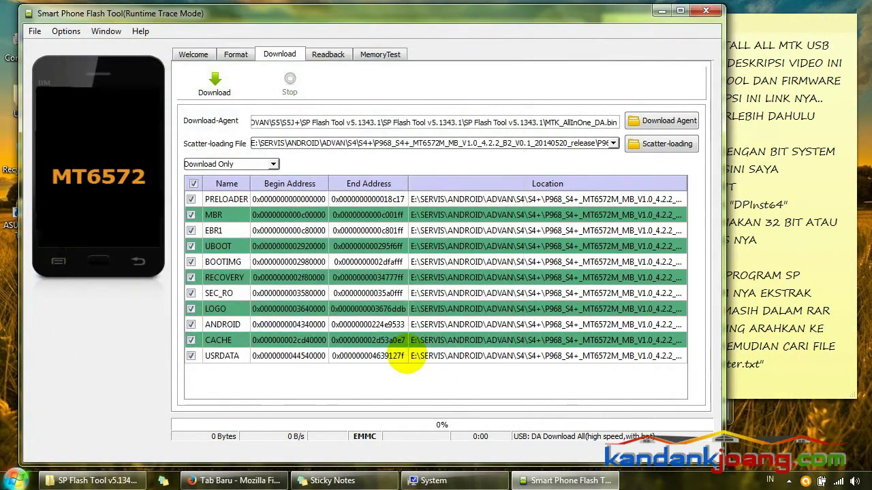
- Delete the sticky note's opening paragraphs about downloading the drivers and matching the system bit version, keeping the SP Flashtool paragraph
left_click(756, 386)
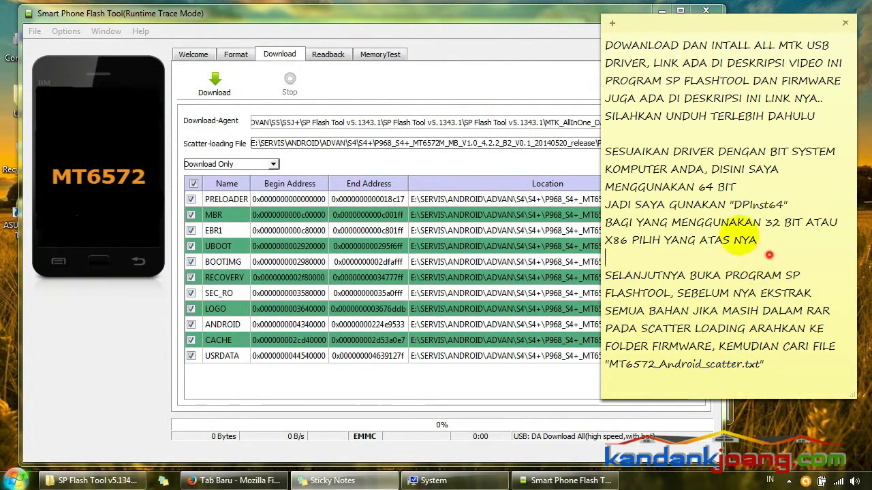
left_click_drag(759, 244, 606, 44)
key("Delete")
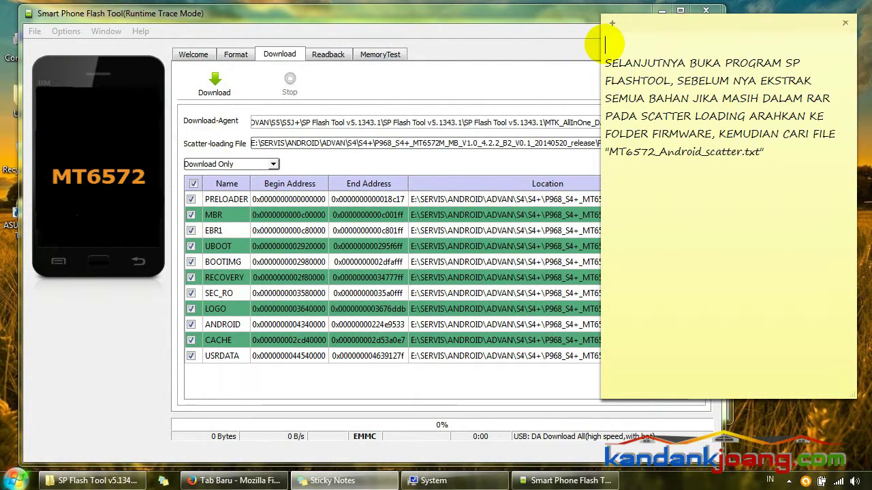
- Add a sticky note paragraph reading "SELANJUTNYA MODE DOWNLOAD PILIH DOWNLOAD ONLY, JIKA GAGAL ATAU MUNCUL PESAN ERROR UBAH KE FIRMWARE UPGRADE.."
left_click(812, 154)
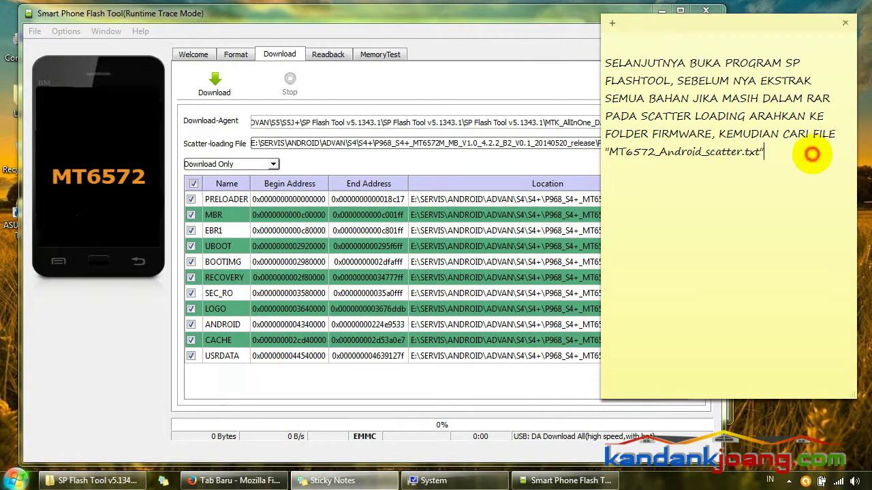
key("Return")
type("SELANJUTNYA")
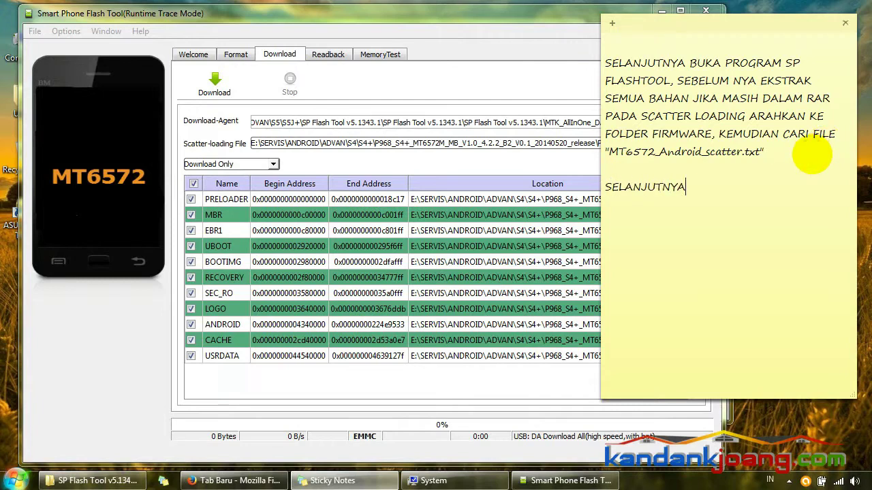
type(" MODE DOE")
key("BackSpace")
type("W")
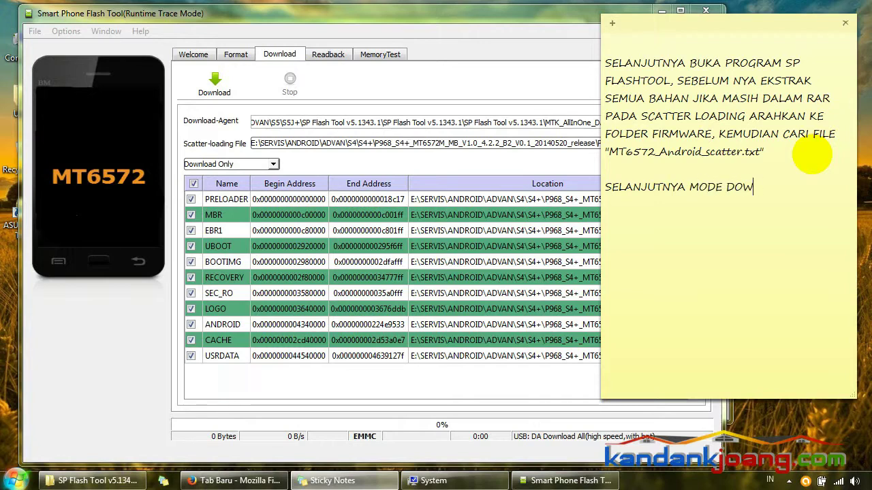
type("ANLOAD PILI")
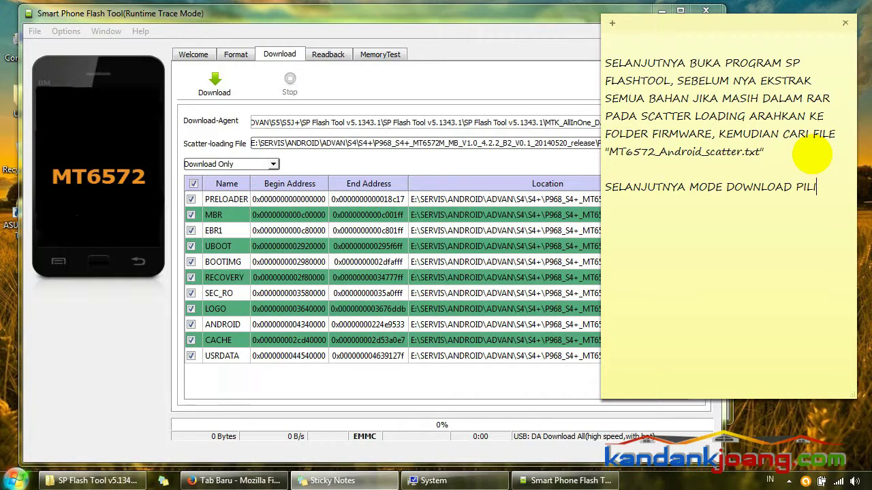
type("H DOWNLOAD")
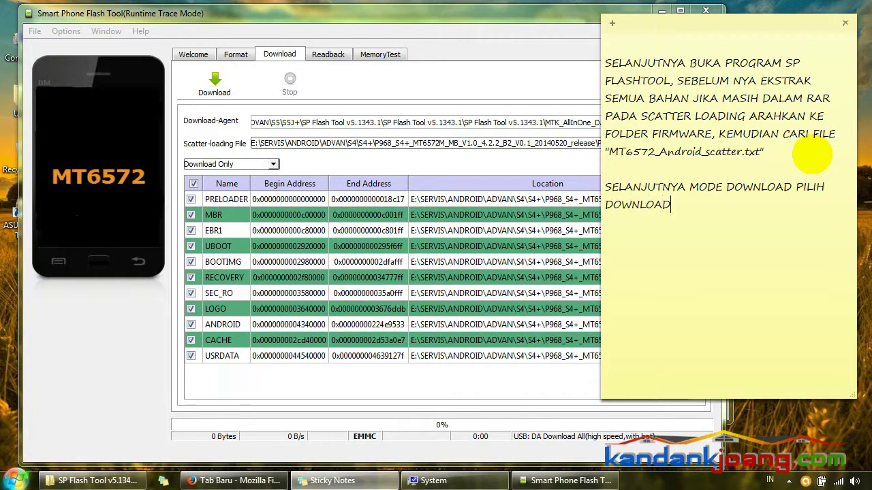
type(" ONLY")
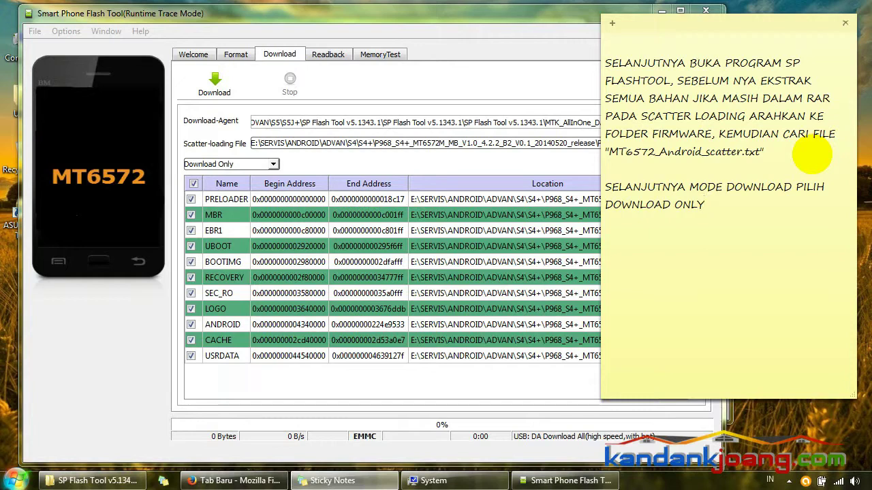
type(", JIKA GAGAL ATAU A")
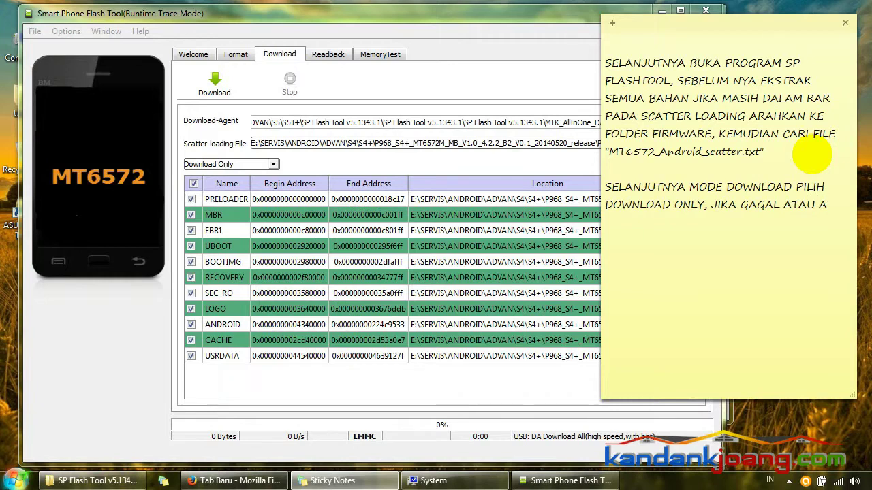
key("BackSpace")
type("MUNCUL PESAN ERRO")
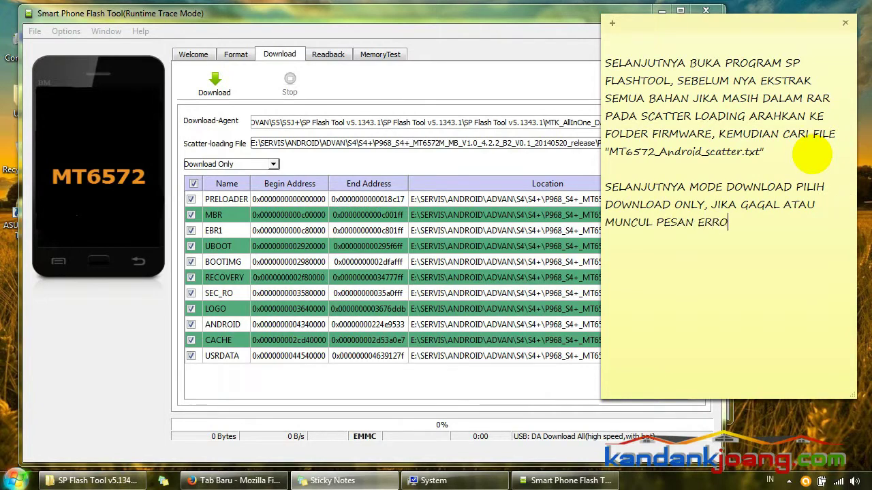
type("R UBAH KE FIRMW")
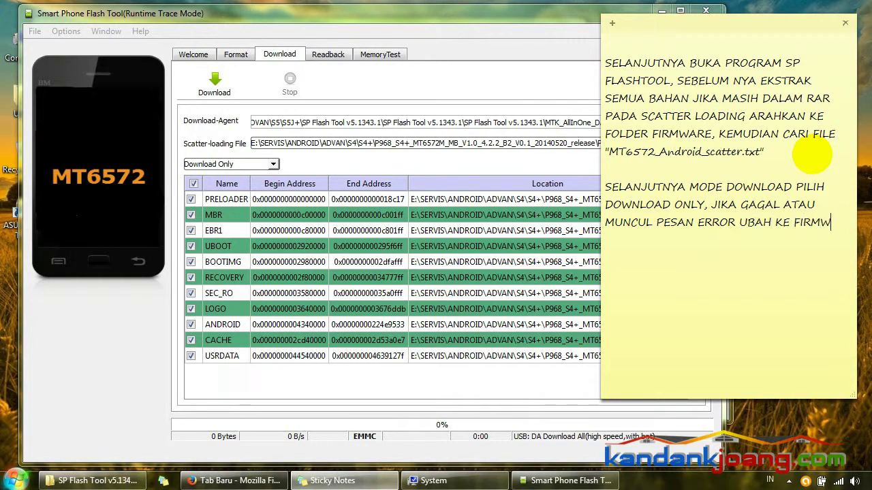
type("ARE UPGRADE.")
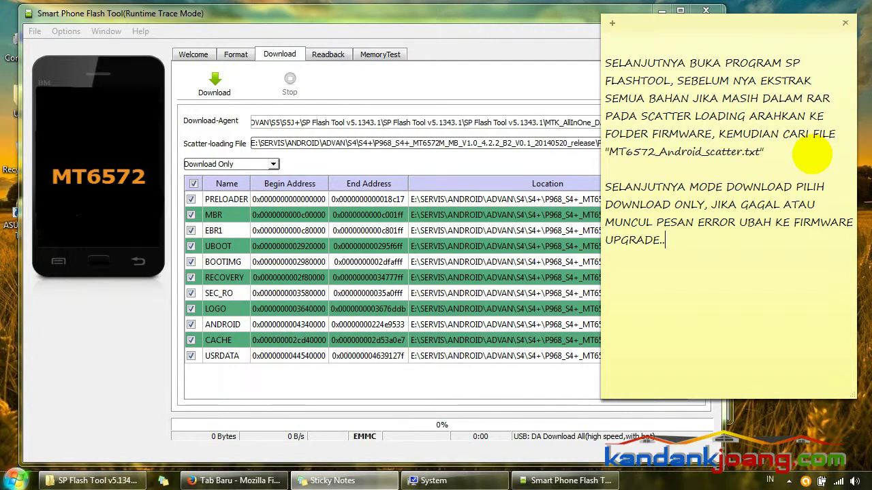
type(".")
- Add a separate sticky note paragraph reading "KALI INI KITA COBA MENGGUNAKAN DOWNLOAD ONLY TERLEBIH DAHULU"
key("Return")
type("KALI INI KITA CO")
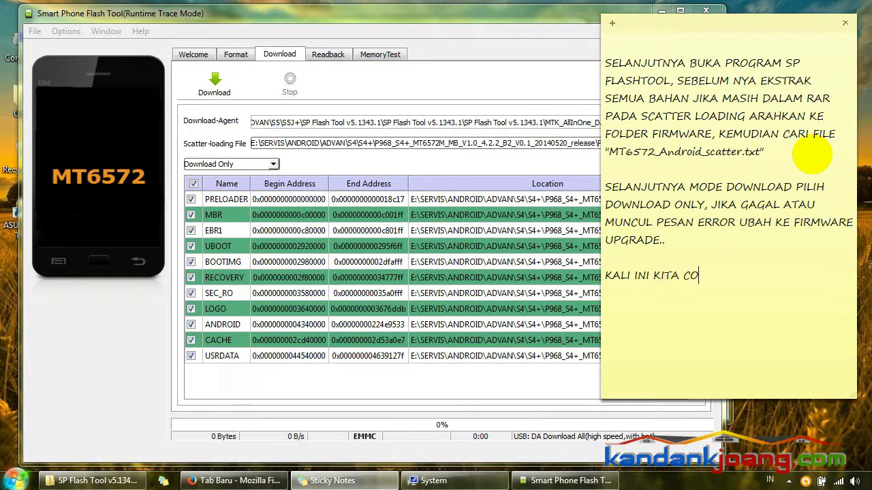
type("BA MENGGUN")
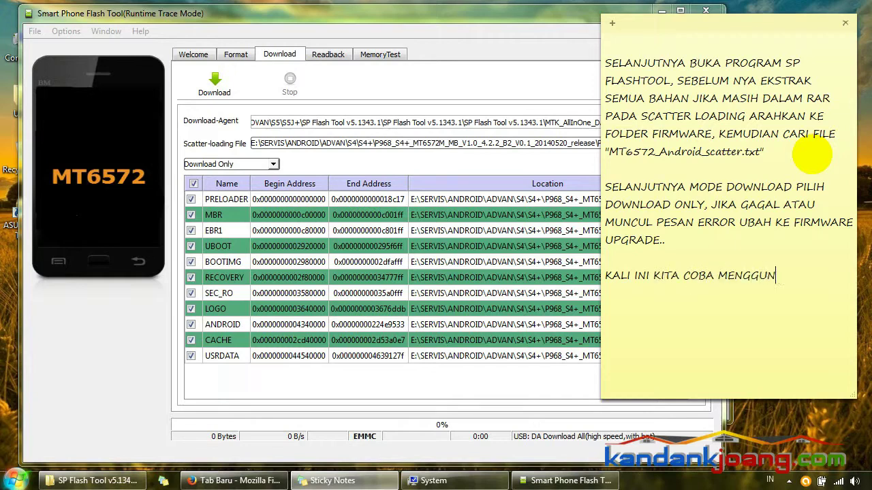
type("AKAN DOWNLOA")
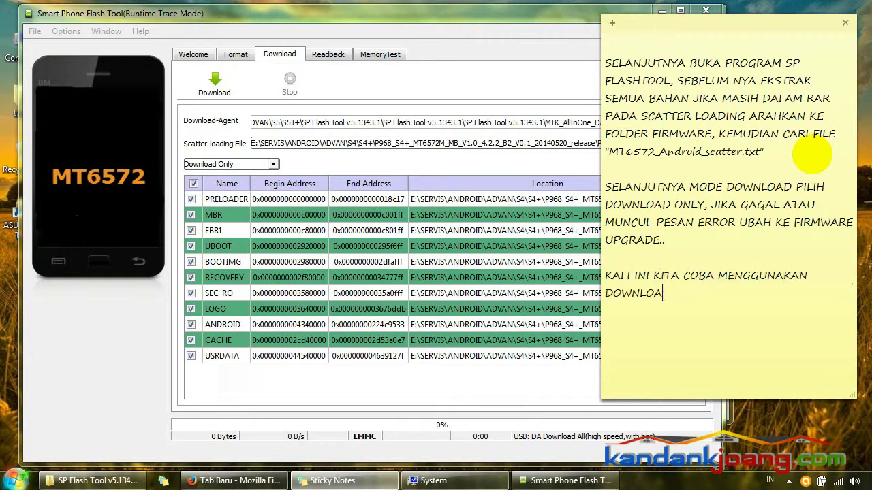
type("D ONL")
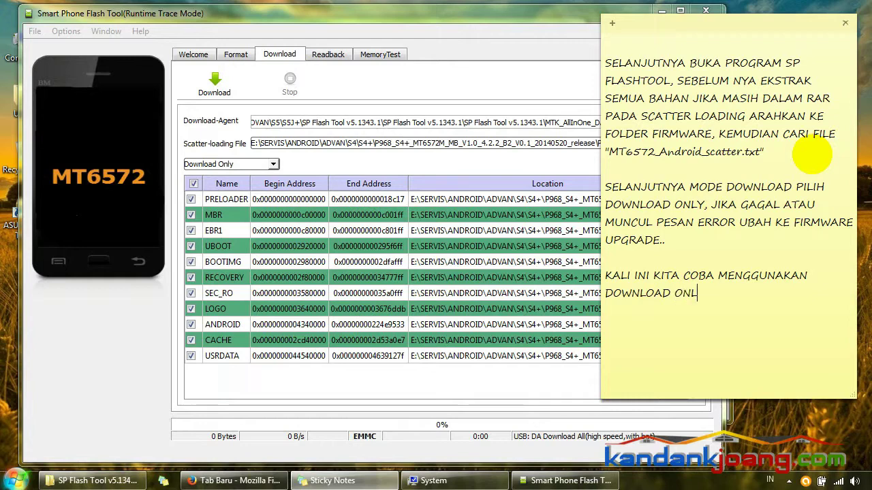
type("Y TERLEBIH DAHULU")
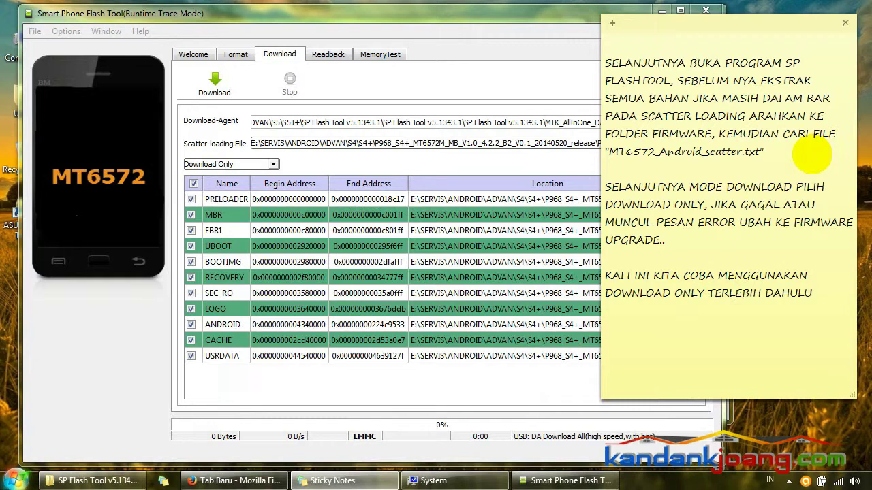
- Choose Download Only as the flashing mode and start the firmware download
left_click(258, 164)
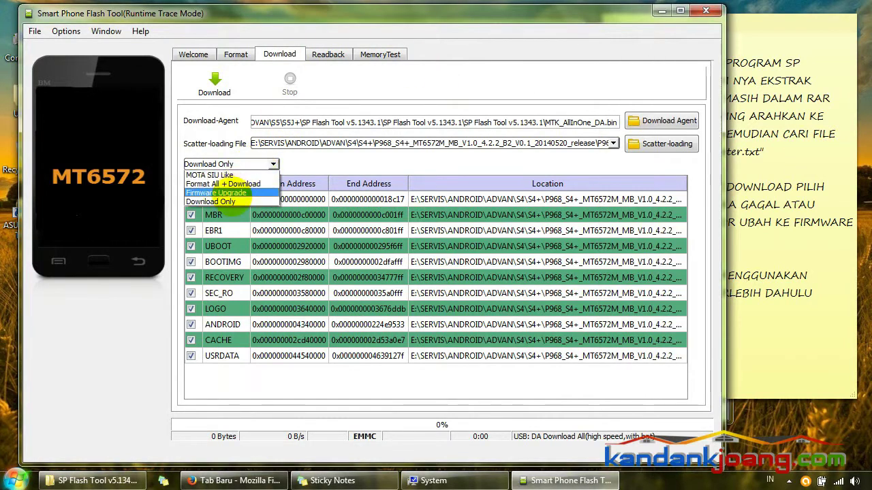
left_click(228, 200)
left_click(213, 92)
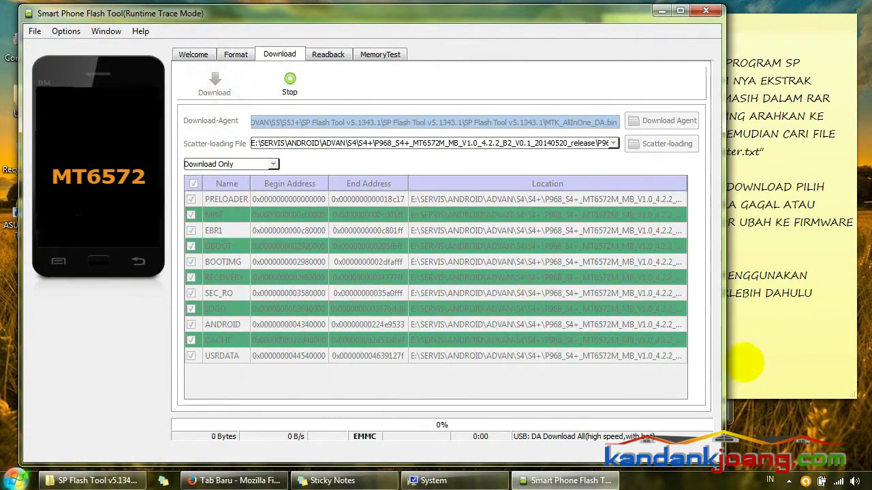
- Add a sticky note paragraph reading "KLIK DOWNLOAD, KEMUDIAN AMBIL HANDPHONE, MATIKAN ATAU TURN OFF KONEKSIKAN KE KOMPUTER SAMBIL MENEKAN TOMBOL VOLUME ATAS"
left_click(754, 360)
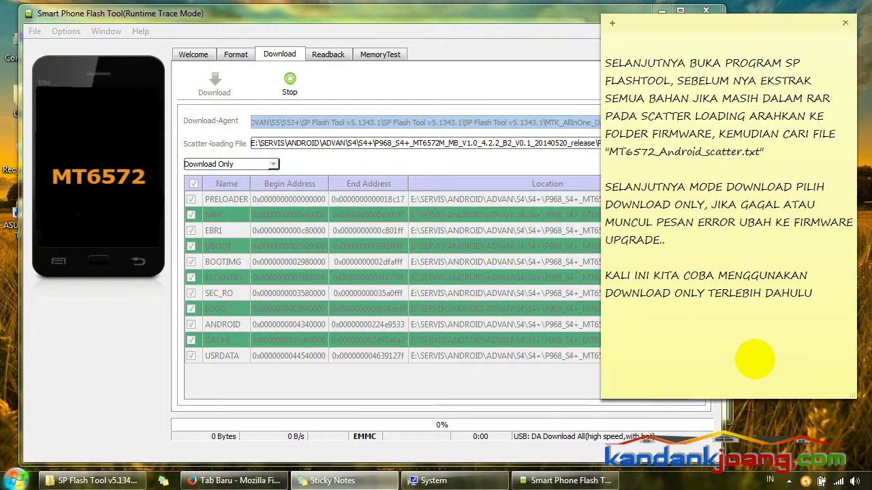
type("KLIK DOWNLOAD")
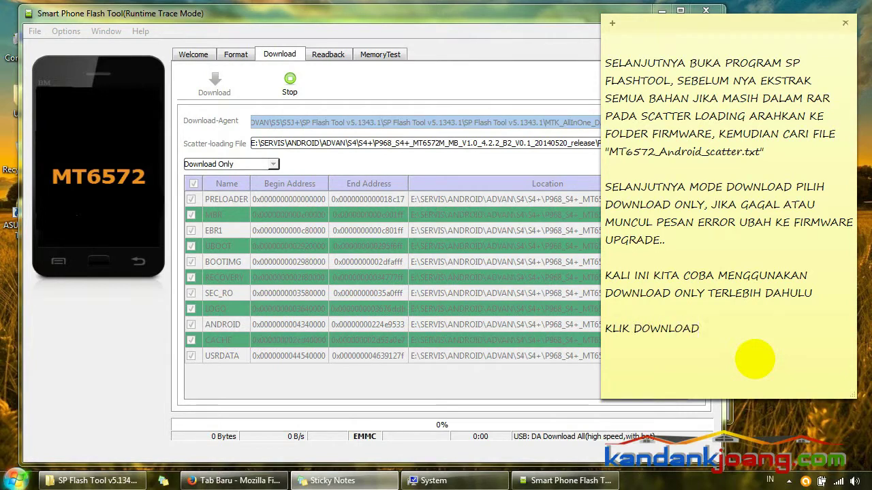
type(", KEMUDIAN ")
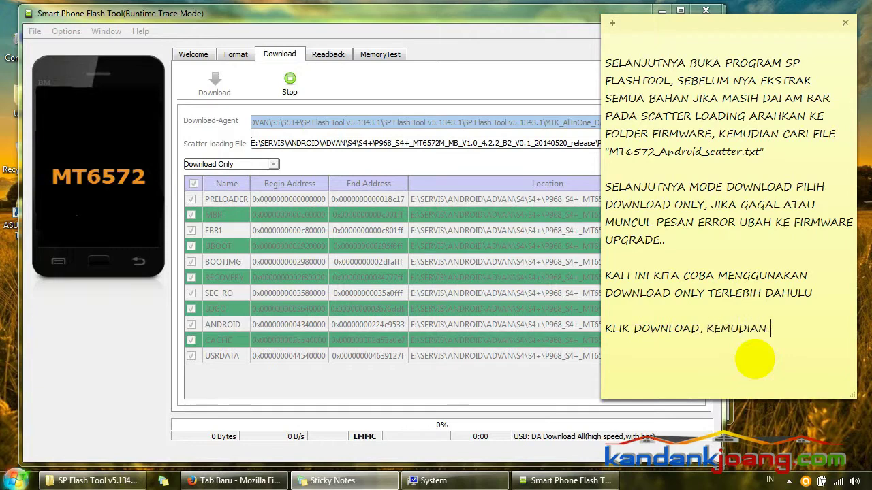
type("AMBIL HANDPHONE")
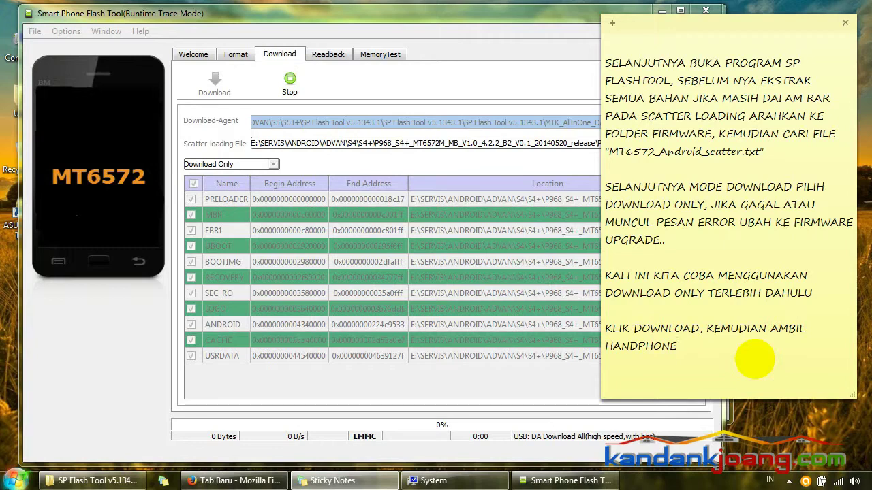
type(", MATIKAN ATAU TURN OFF ")
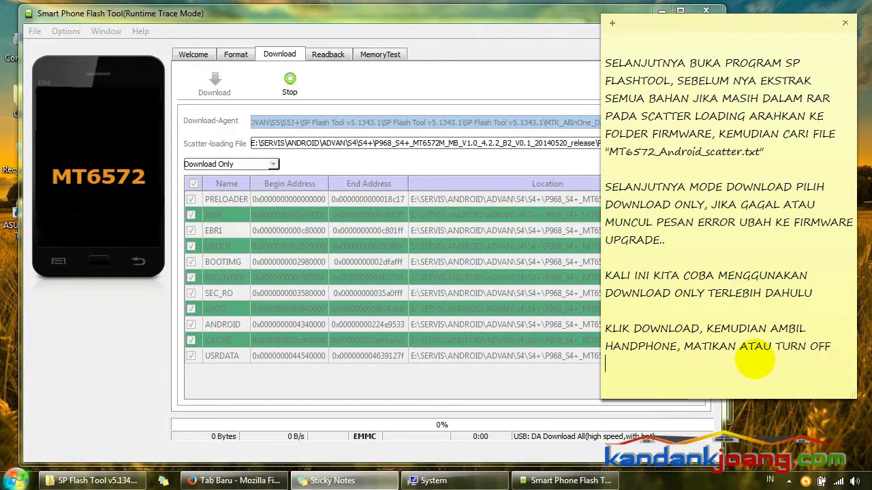
type("KONEKSIKAN KE KOMP")
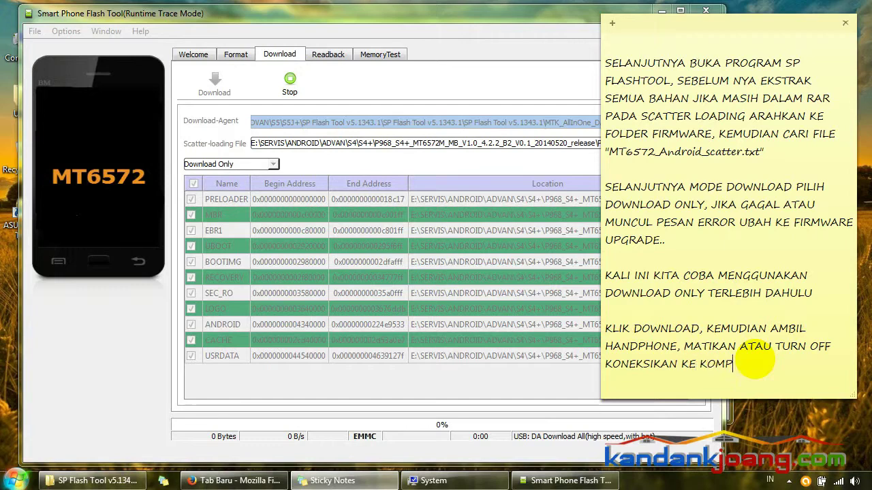
type("UTER SAMBIL MENEKAN T")
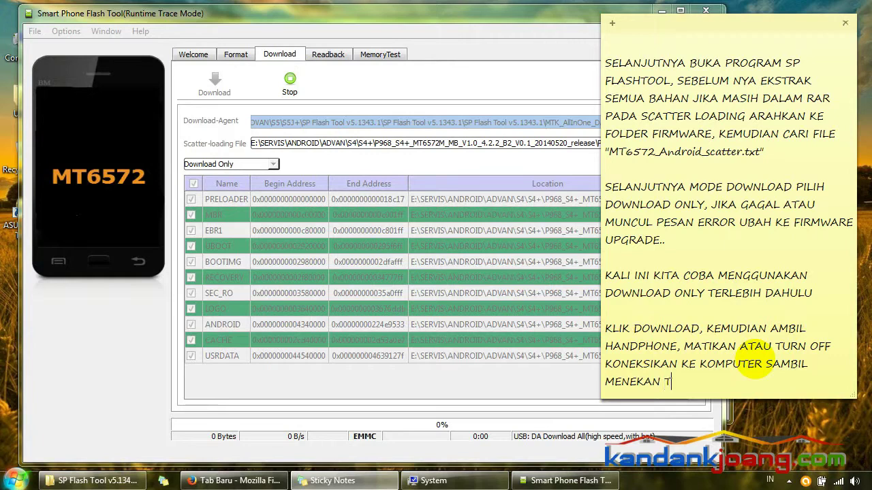
type("OMBOL VOLUME AT")
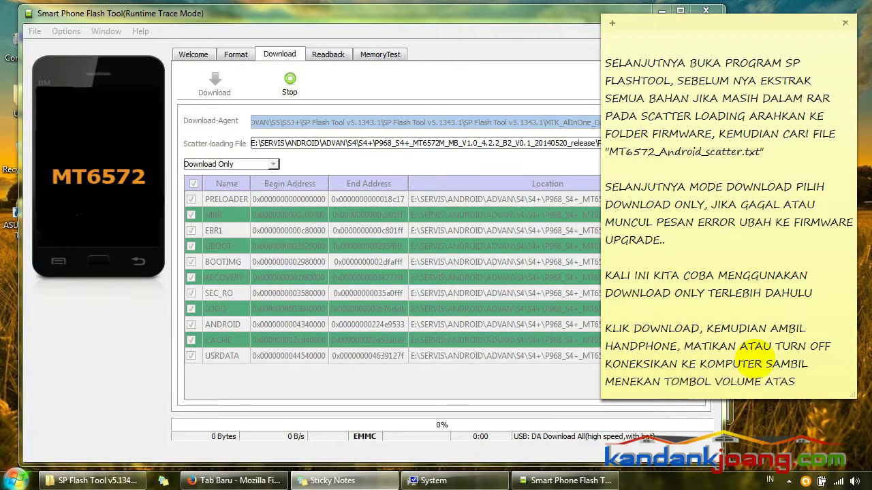
type("AS")
key("Return")
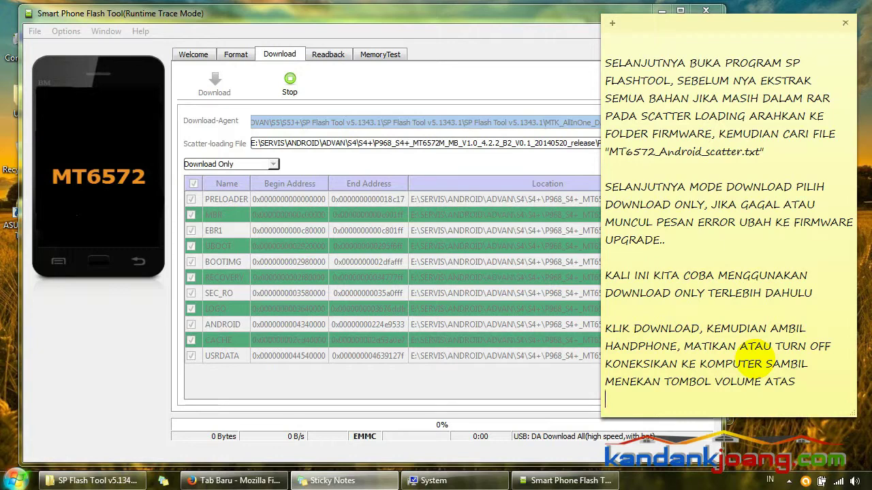
- Bring the flash tool window forward, and delete the sticky note's paragraphs about opening SP Flashtool and choosing the download mode
left_click(381, 91)
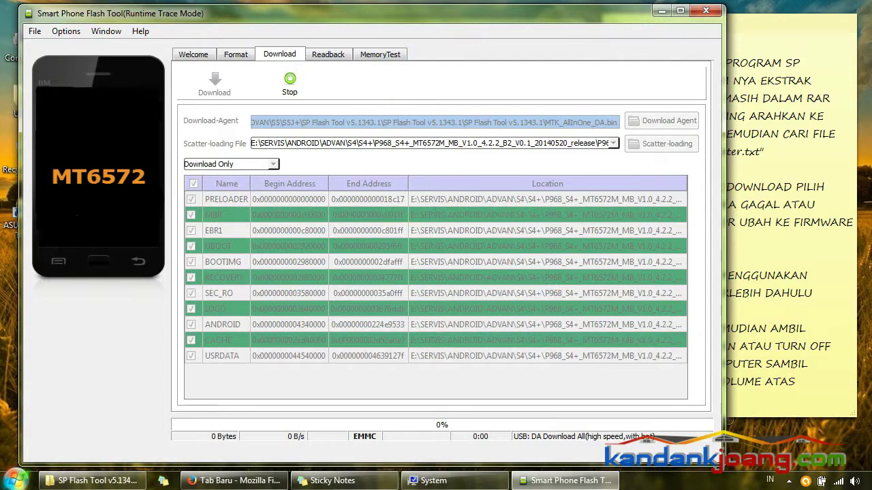
left_click(849, 2)
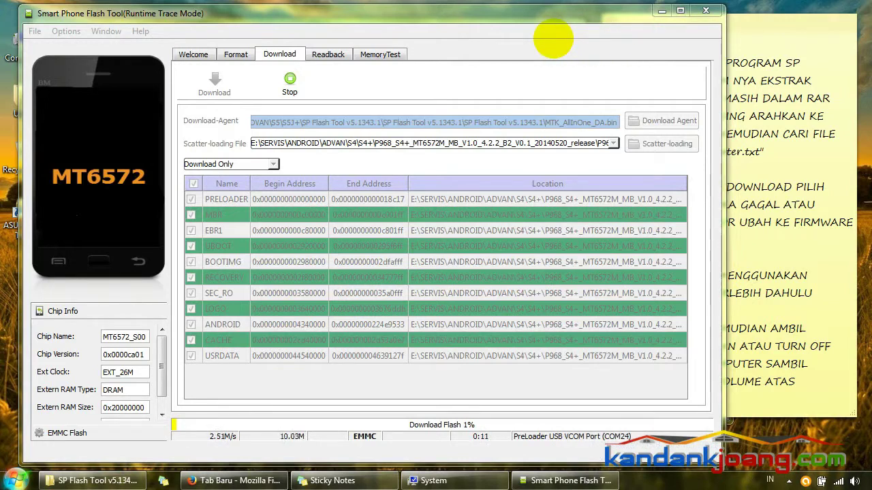
left_click(795, 387)
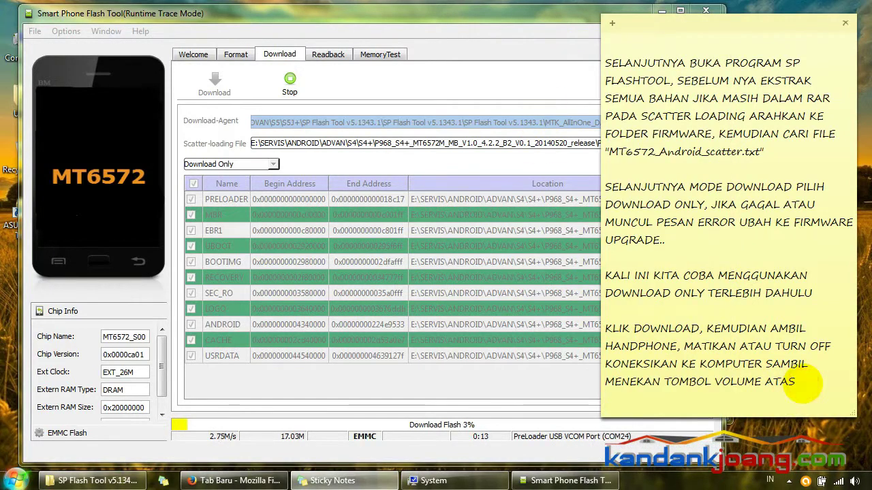
left_click_drag(670, 238, 557, 44)
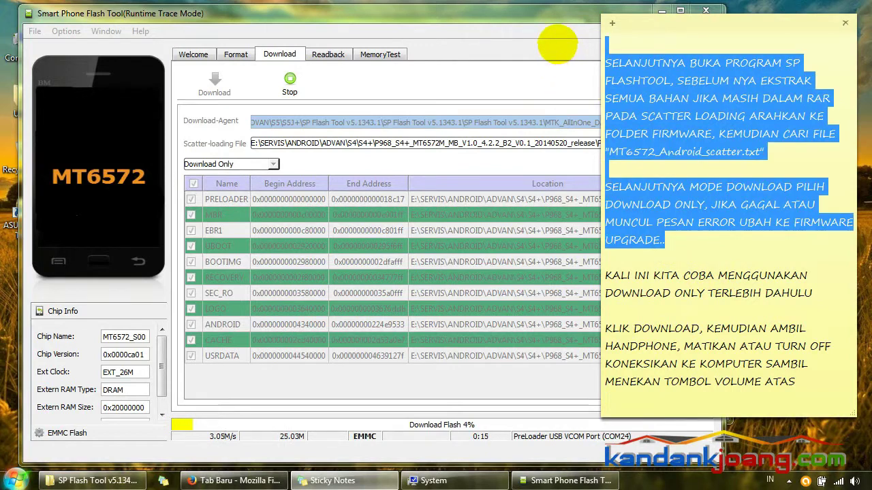
key("BackSpace")
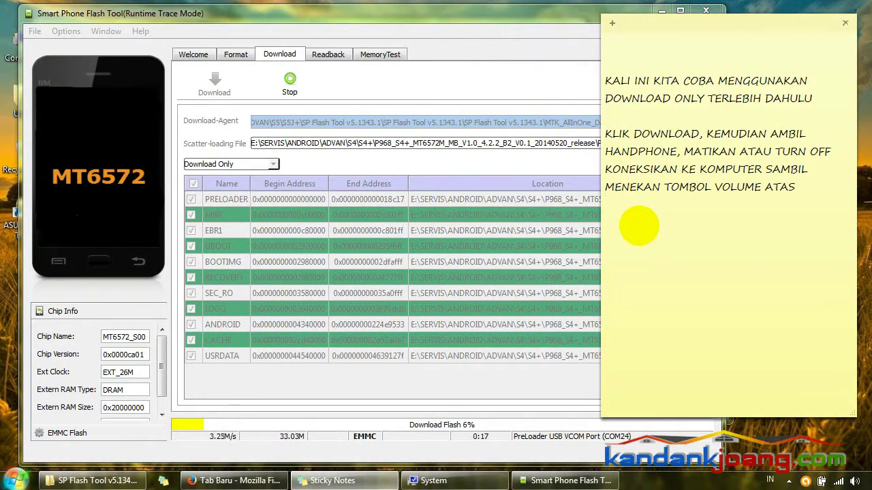
- Add a sticky note paragraph at the end reading "JIKA BERHASIL PROGRAM FLASHTOOL AKAN OTOMATIS MELAKUKAN PROSES FLASHING,,"
type("JIKA BERHASIL")
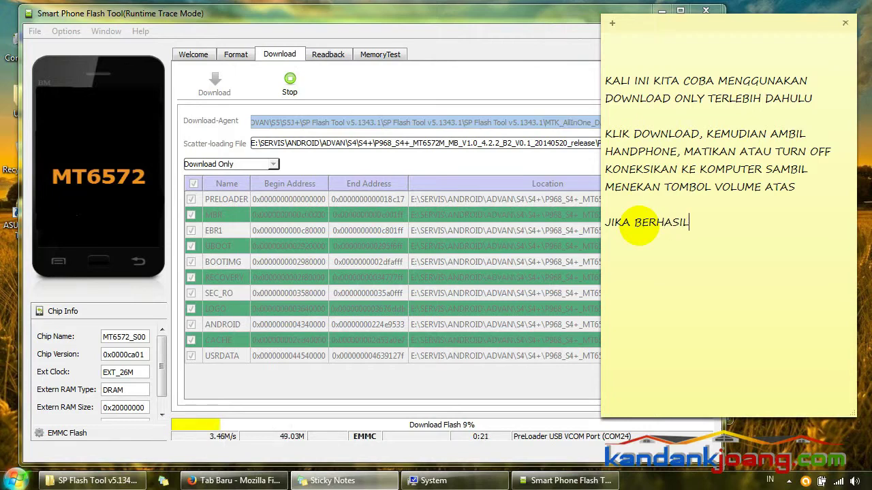
type(" PROG")
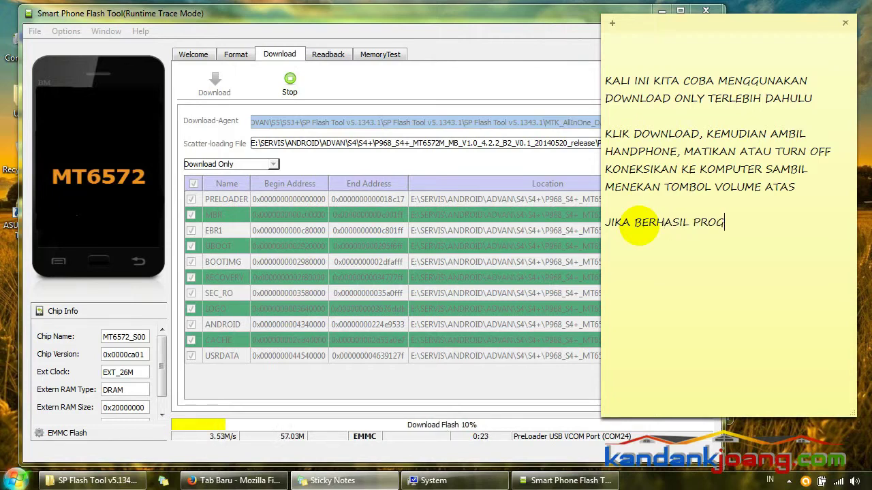
type("RAM FLASHT")
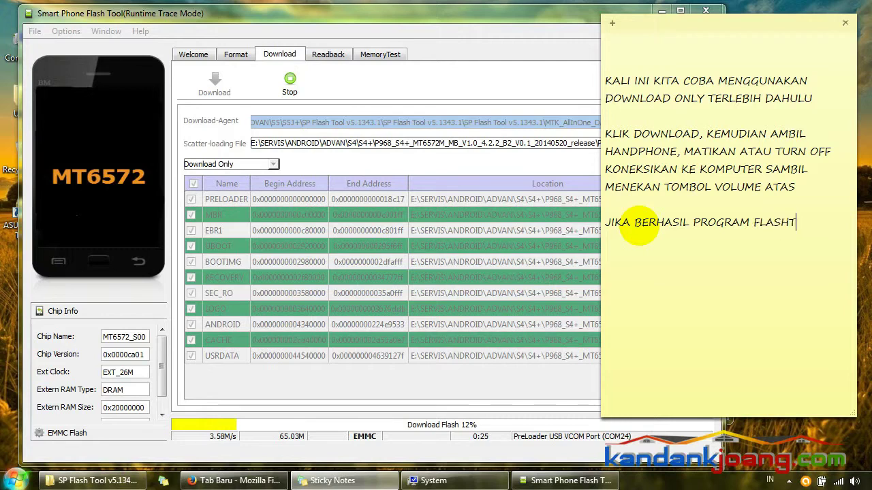
type("OOL AKAN")
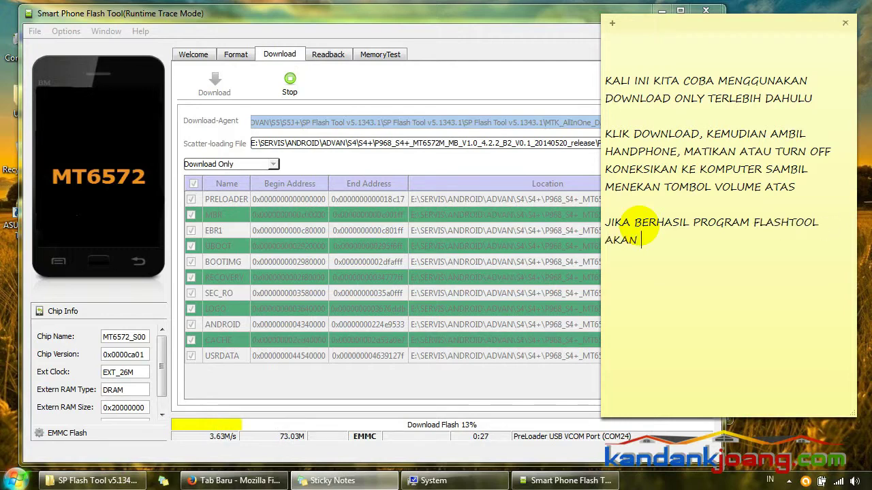
type(" OTOM")
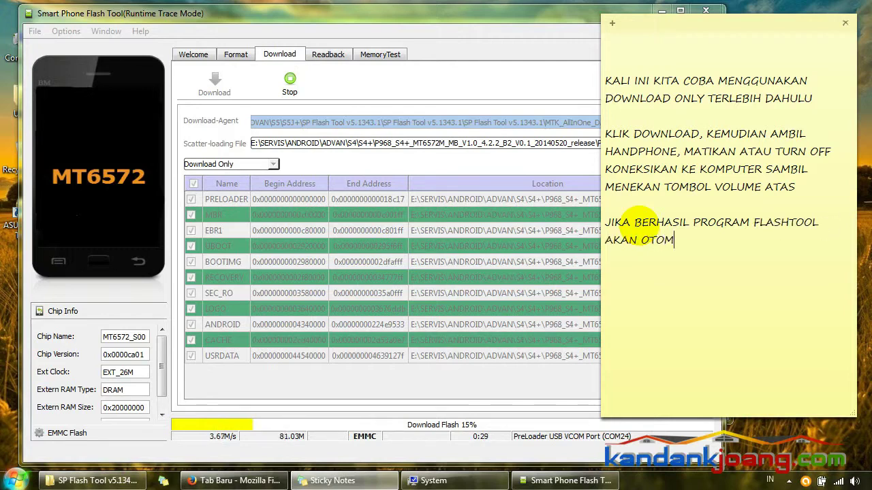
type("ATIS MELAKU")
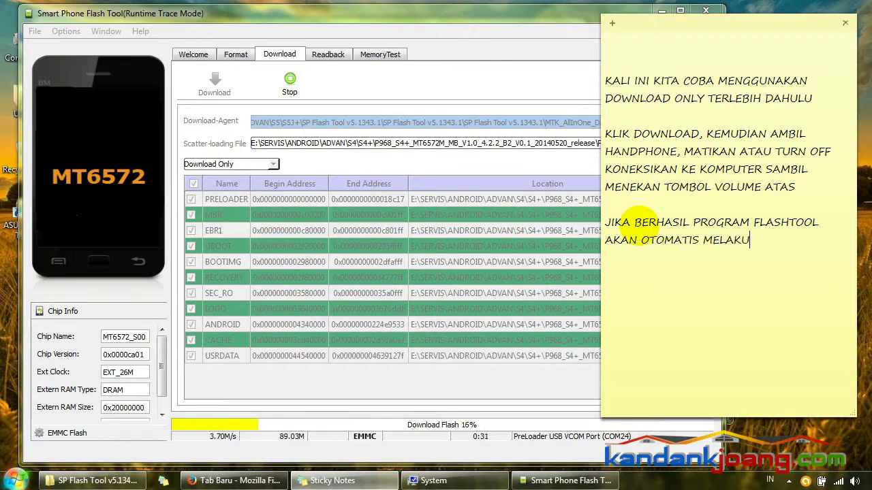
type("KAN PROS")
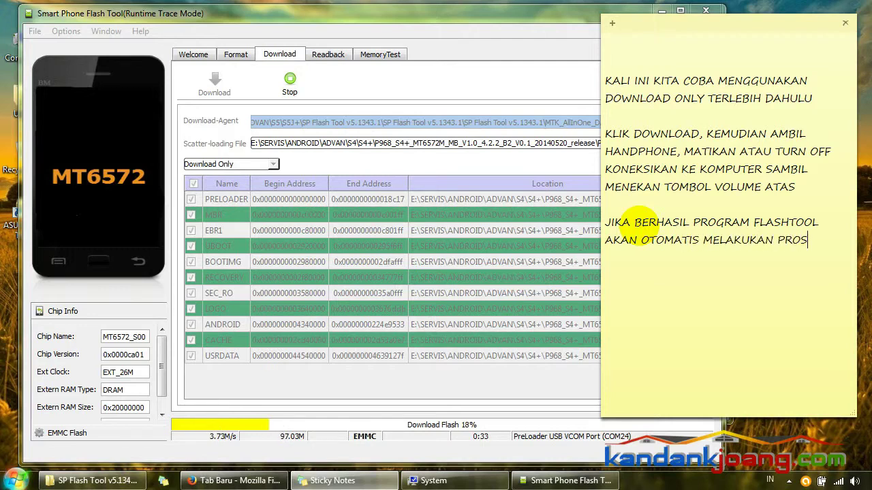
type("ES FLASHING")
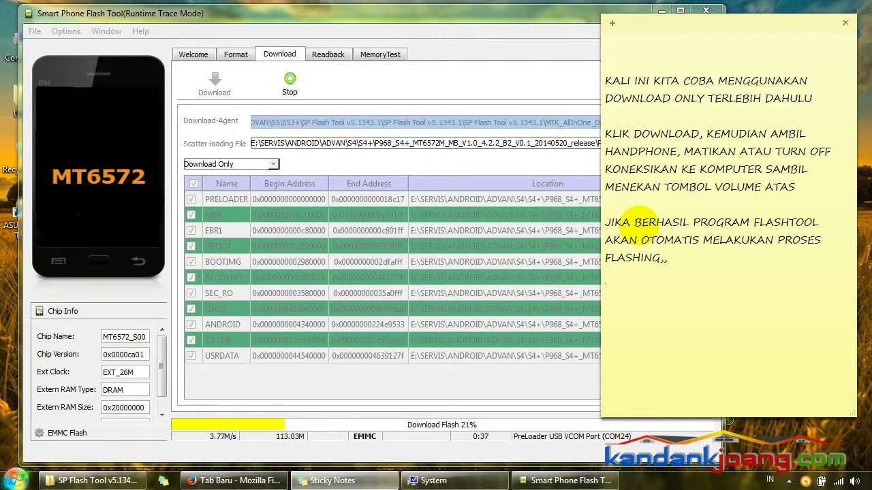
type(",,")
- Add a new sticky note line reading "JIKA ADA YG GAGAL DI BAGIAN INI, MODE DOWNLOAD UBAH KE FIRMWARE UPGRADE"
key("Return")
type("K")
key("BackSpace")
type("JIKA AD")
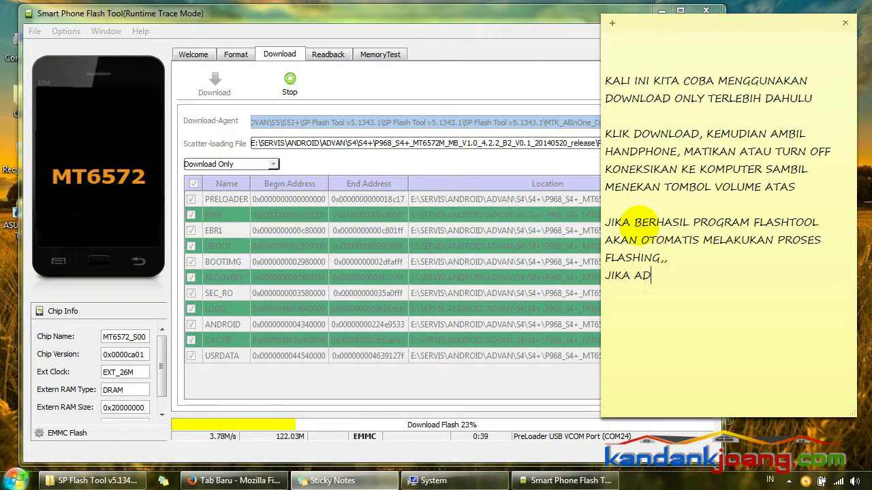
type("A YG ")
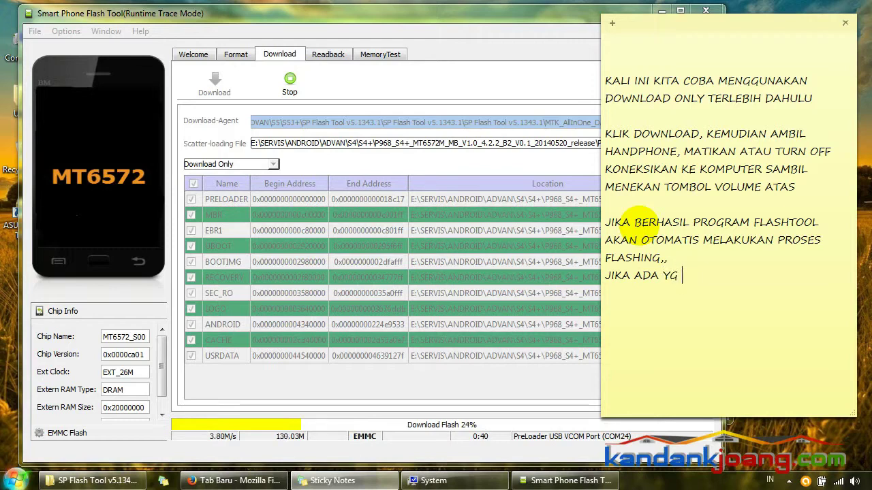
type("GAGAL DI BAG")
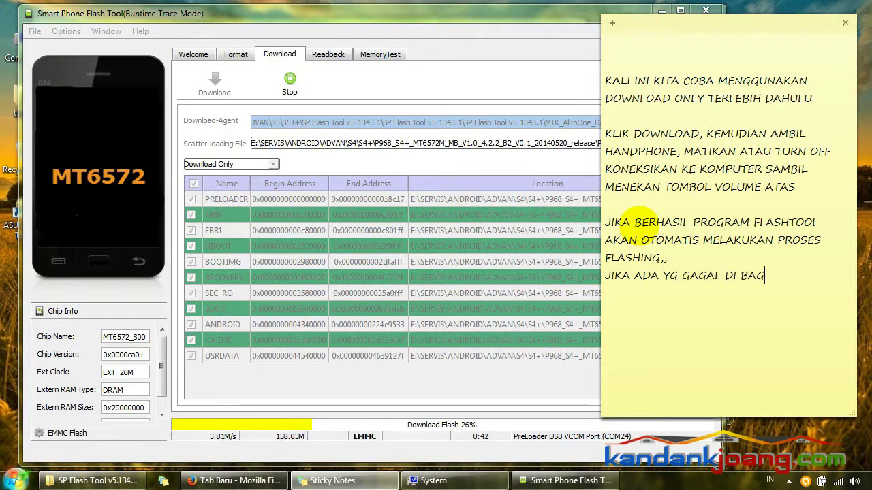
type("IAN INI")
type(", MODE DO")
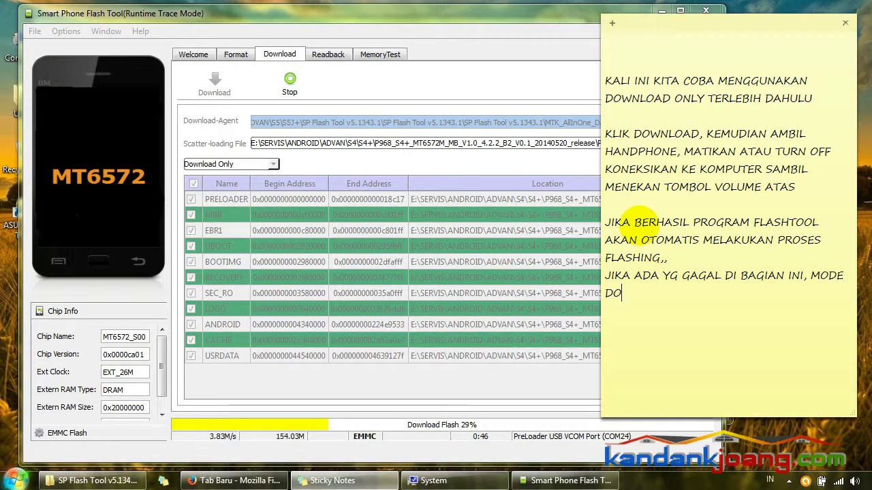
type("WNLOAD")
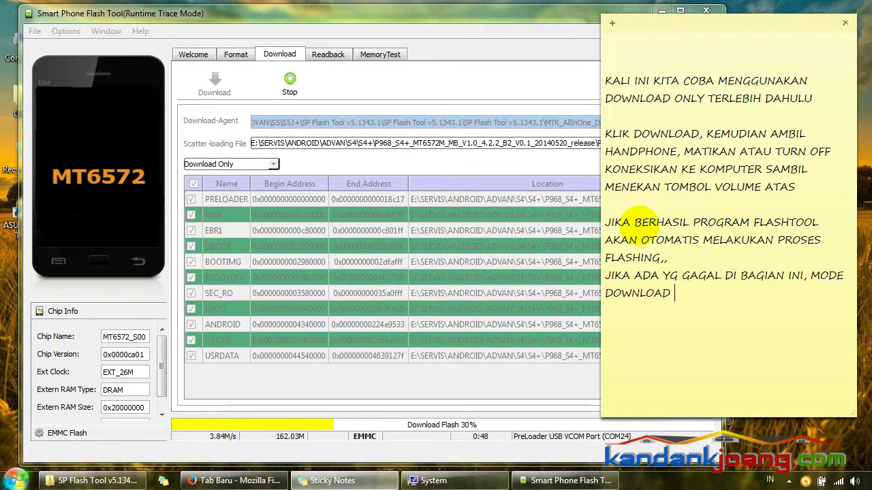
type("UB")
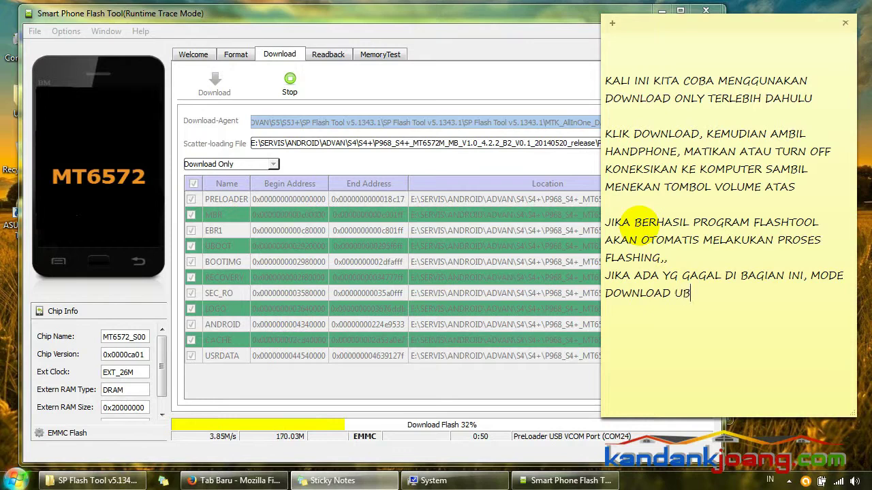
type("AH KE FIRM")
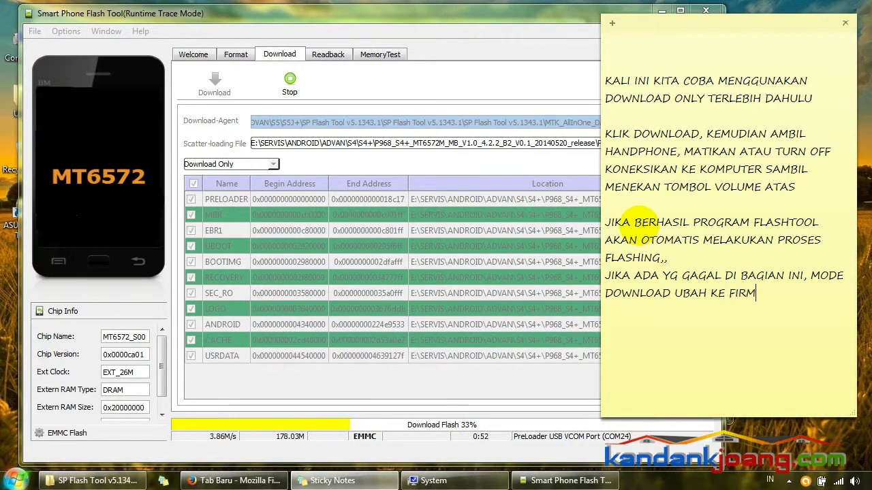
type("WARE UPGRADE")
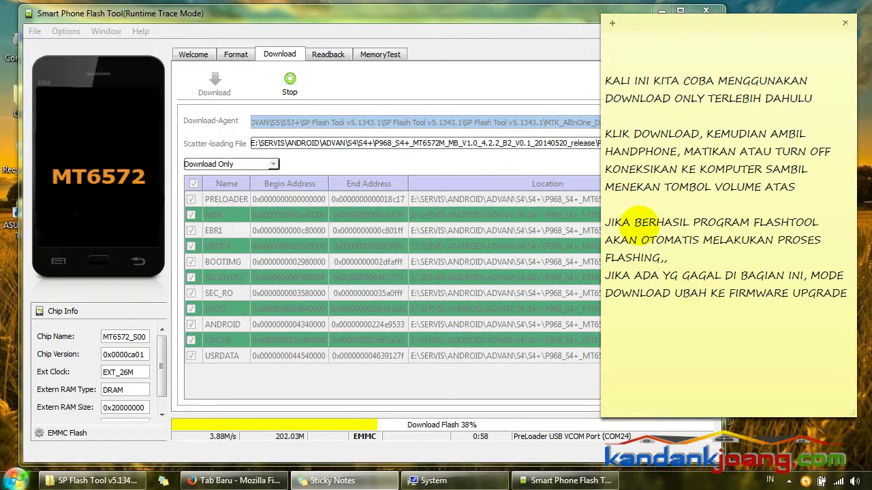
- Add a separate sticky note paragraph reading "PROSES FLASH TIDAK TERLALU LAMA KURANG LEBIH 2-3 MENIT"
key("Return")
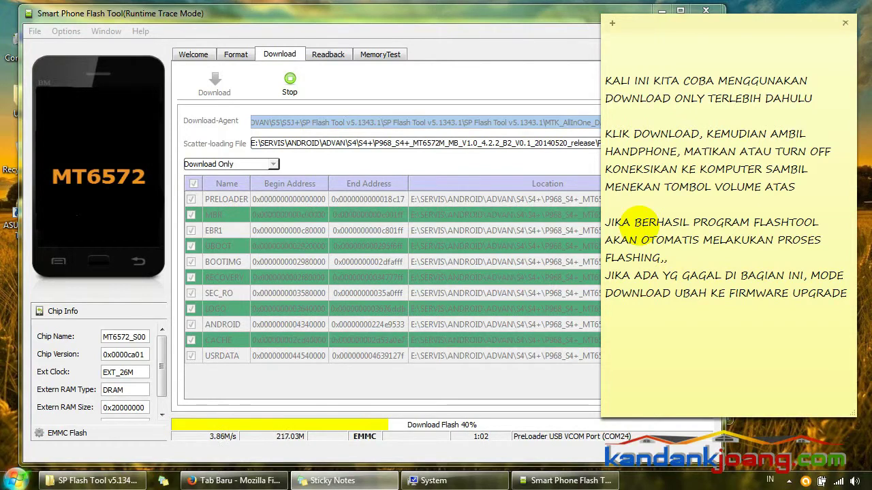
type("PROSES FLA")
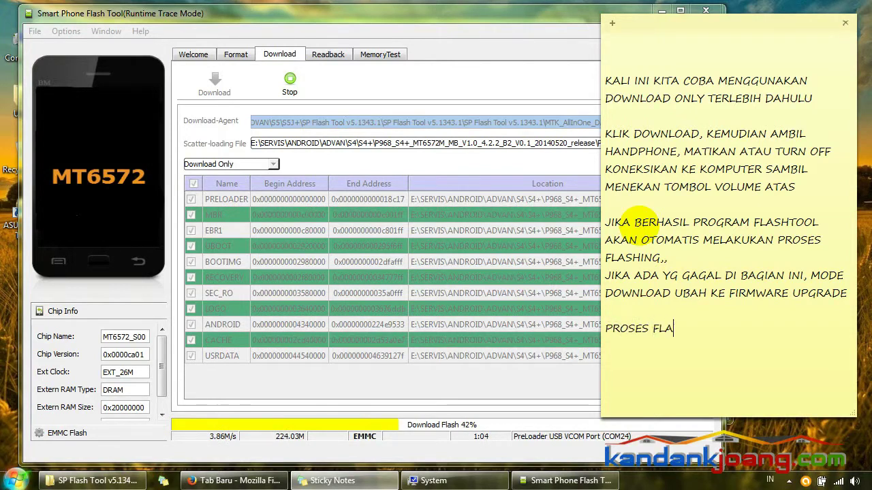
type("SH TIDAK TERLALU LAMA ")
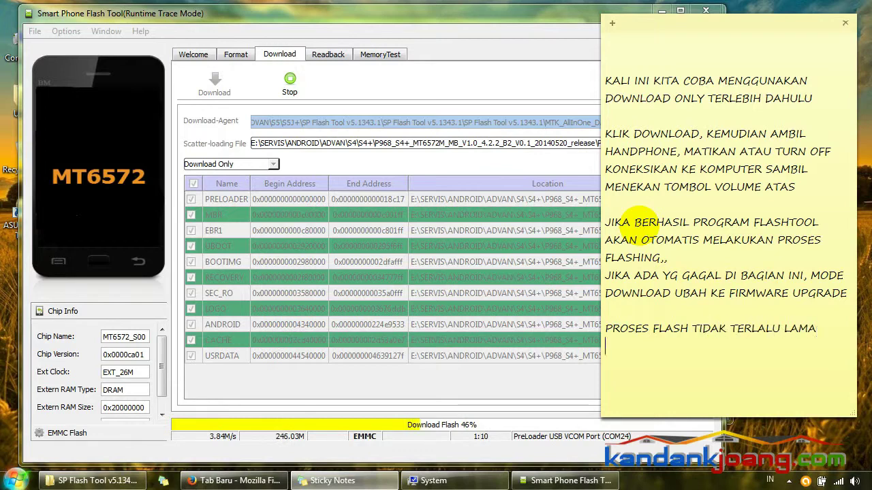
type("KURANG ")
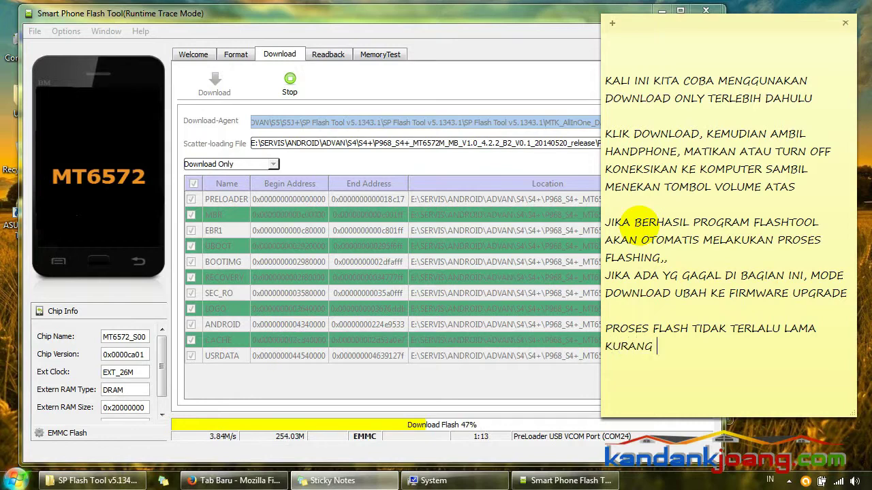
type("LEBIH 2-3 MENIT")
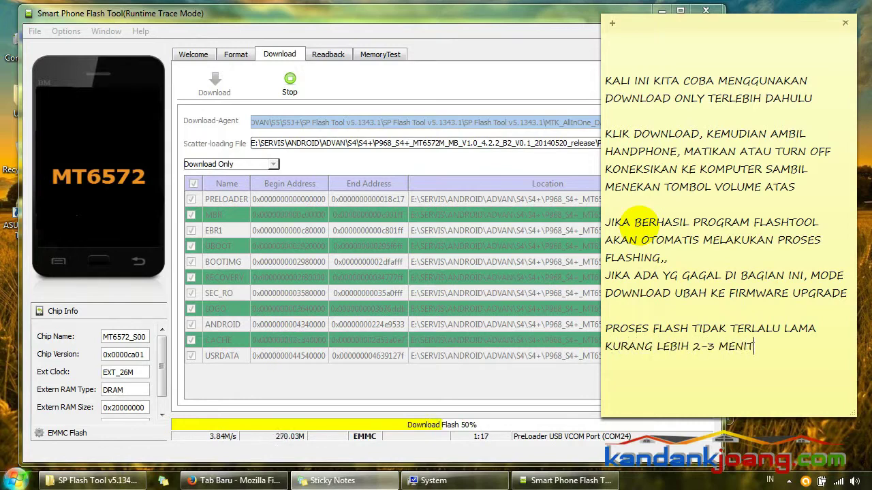
- Extend the sticky note's flashing duration paragraph with ", SILAHKAN SABAR MENUNGGU"
type(", SILAHKAN")
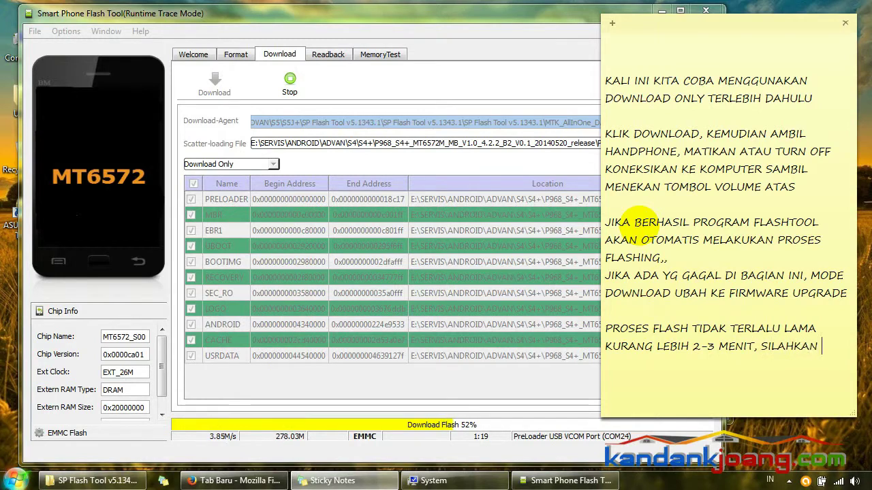
type(" SABAR MENU")
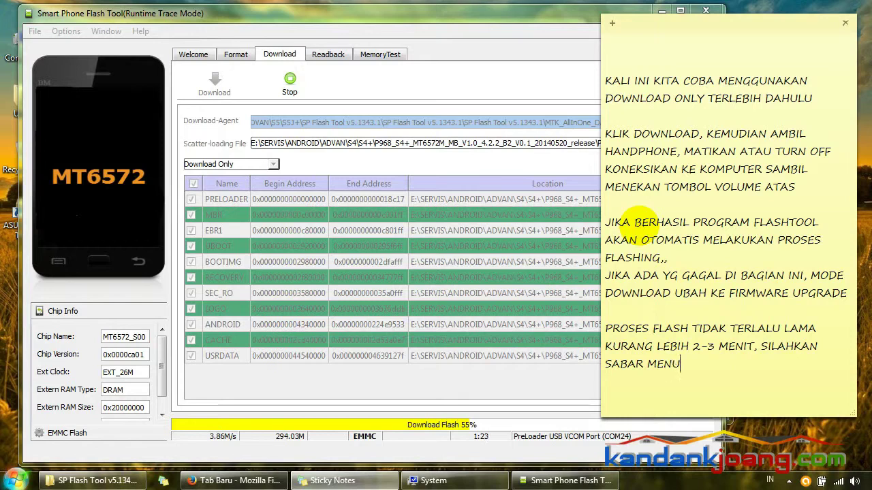
type("NGGU")
- Add a sticky note paragraph reading "SETELAH FLASH SELESAI, HANDPHONE AKAN RESTART OTOMATIS, DAN MASUK KE HOME SCREEN" and delete the note's two leading blank lines
key("Return")
key("Return")
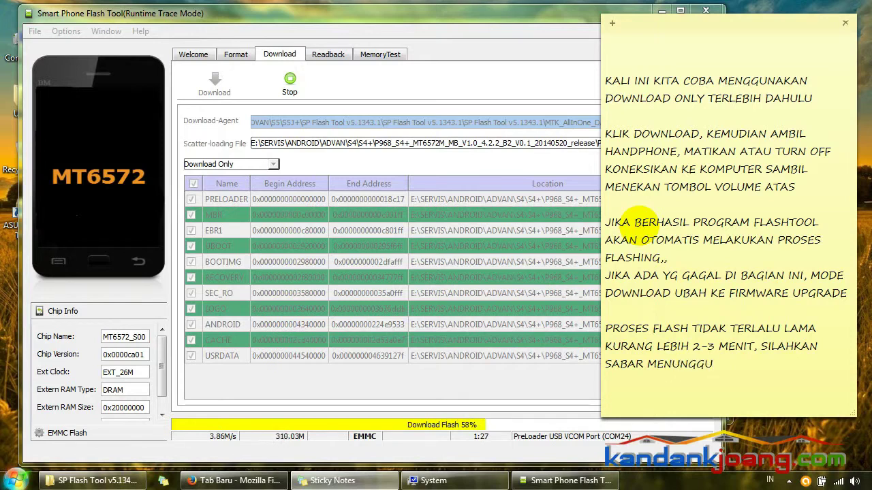
type("SE")
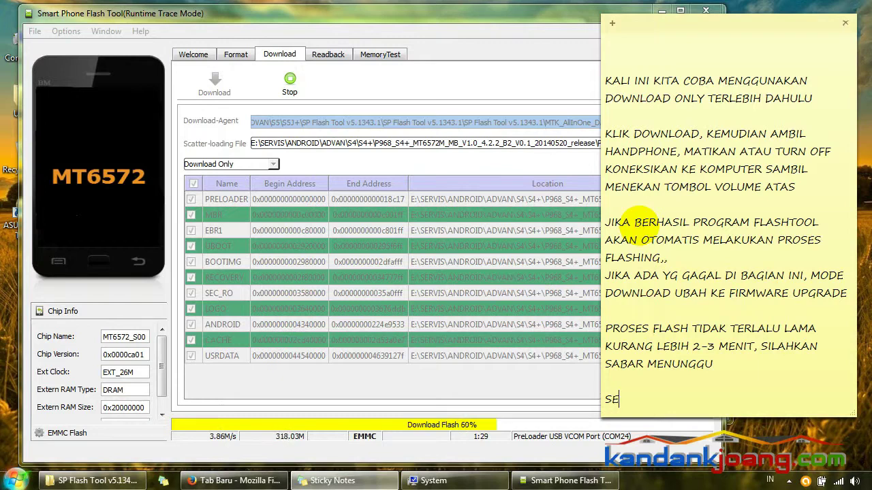
type("TELAH FLASH SELES")
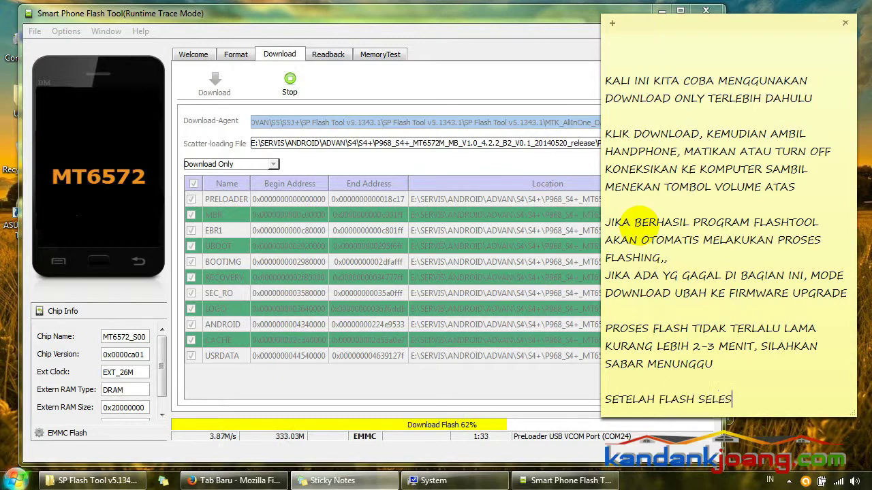
type("AI, HAND")
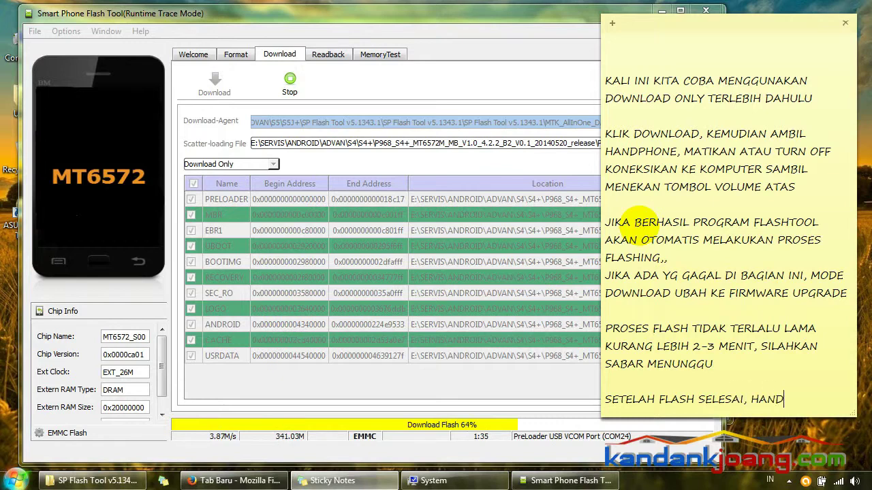
type("PHONE AK")
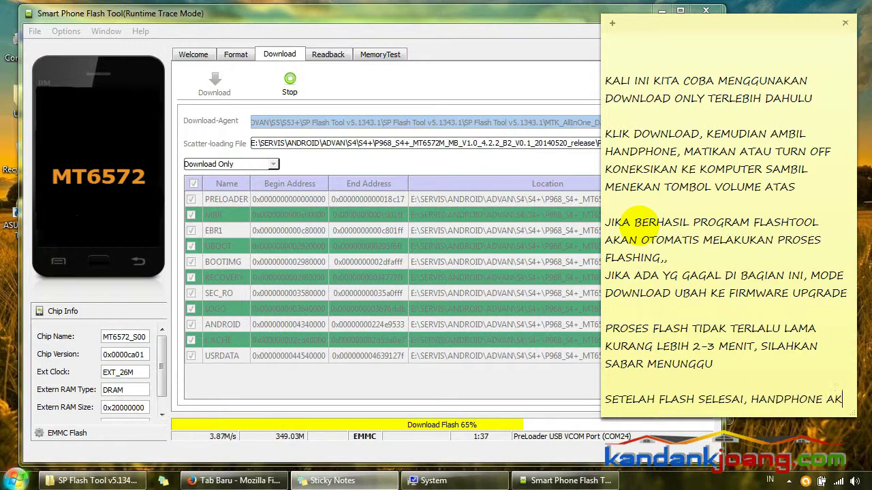
type("AN RESTART")
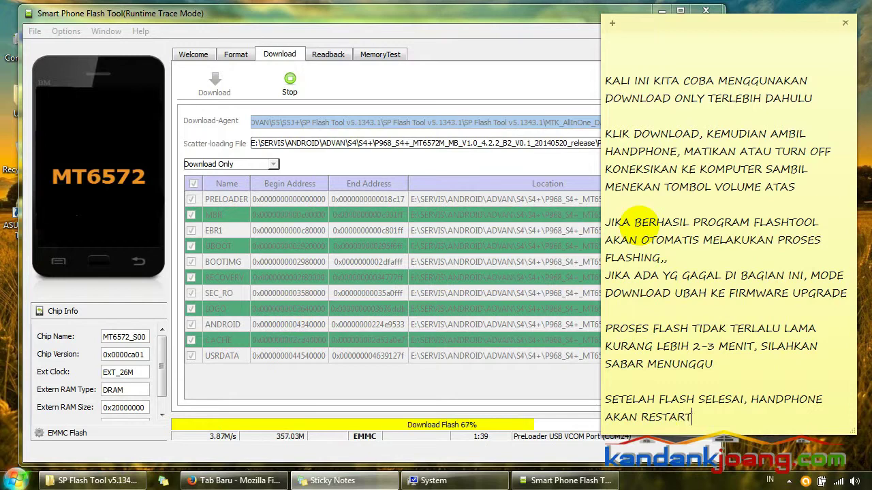
type(" OTOMAT")
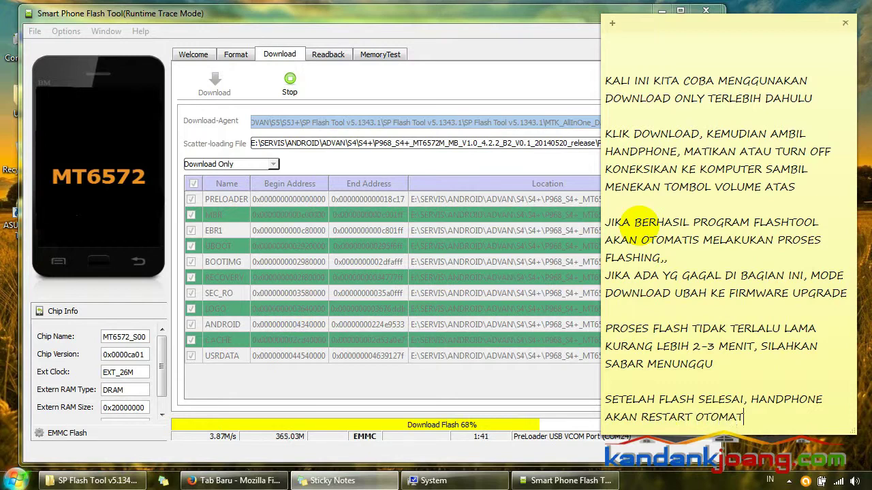
type("IS, DAN MASUK KE H")
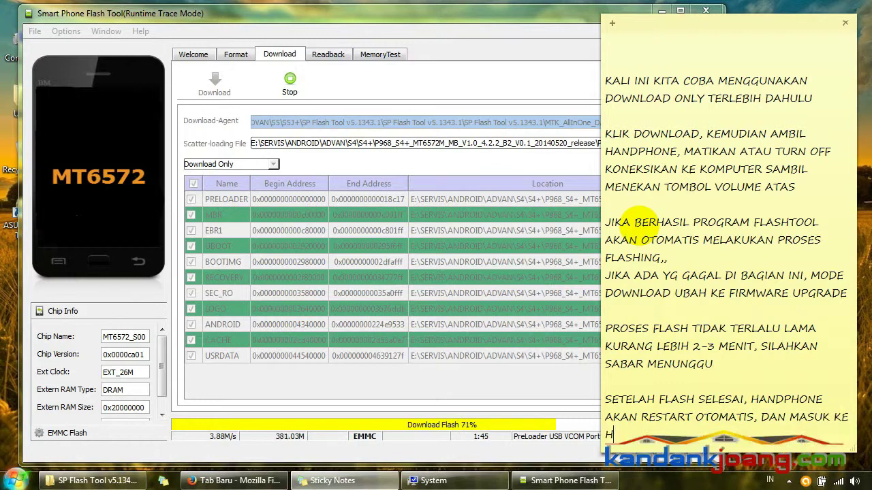
type("OME SCREEN")
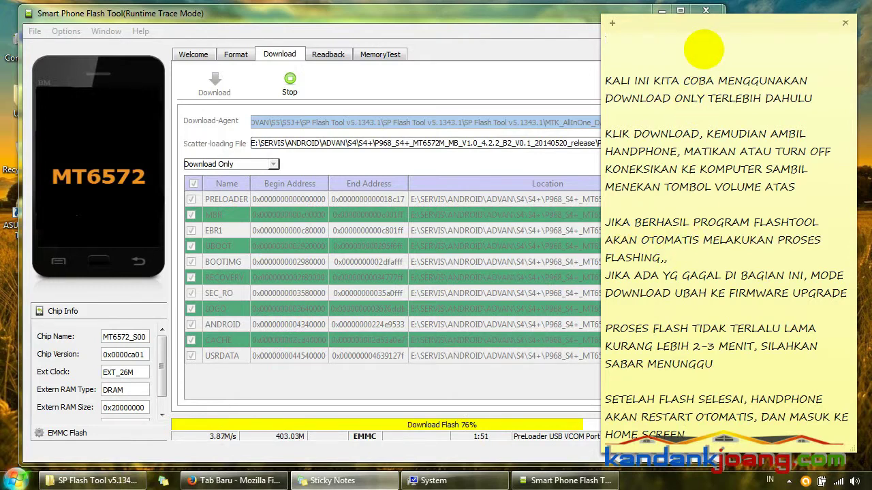
key("Delete")
key("Delete")
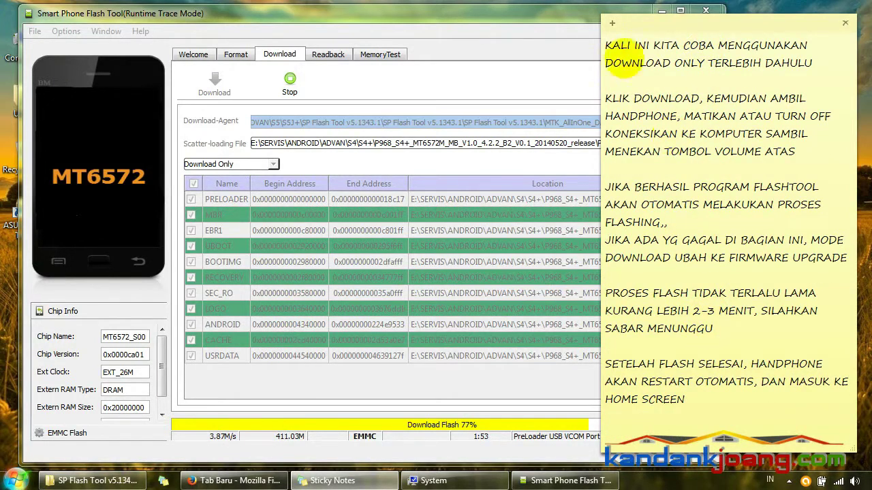
- Bring the flash tool window forward and close the Download Ok dialog when flashing ends
left_click(531, 31)
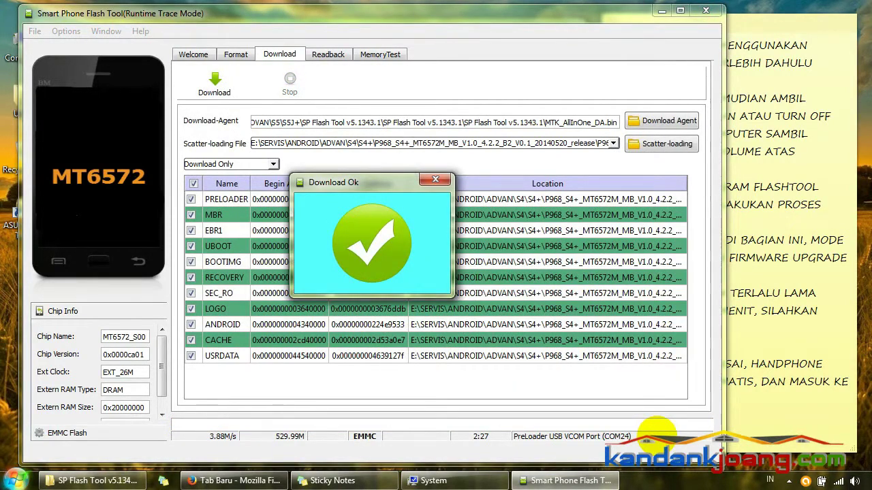
left_click(434, 180)
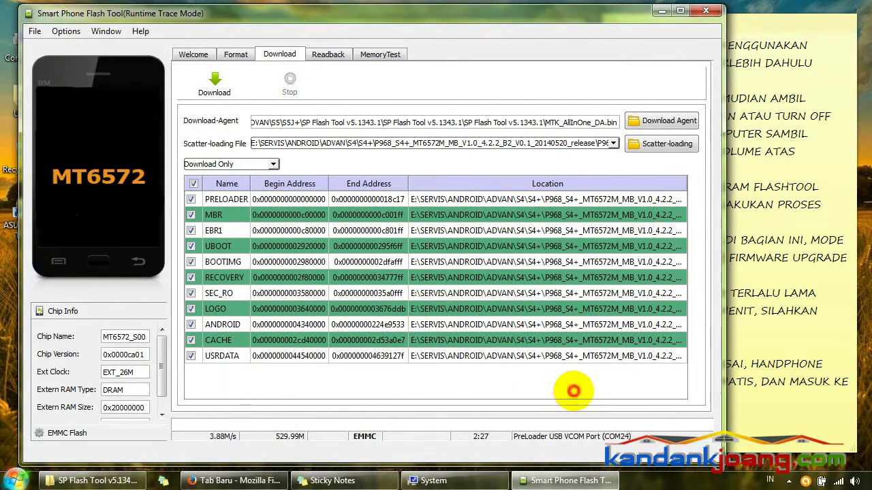
- Return to the sticky note and add a separate paragraph at its end beginning "FLASH SELES"
left_click(815, 412)
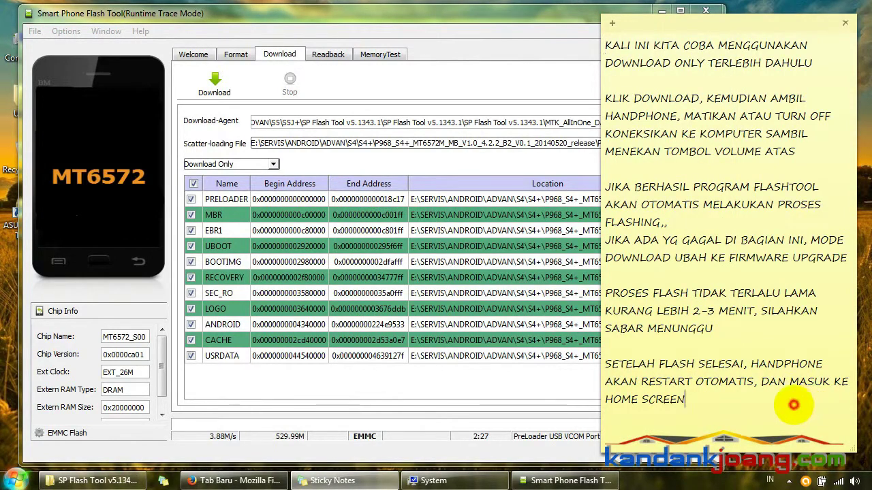
type("FLASH SELES")
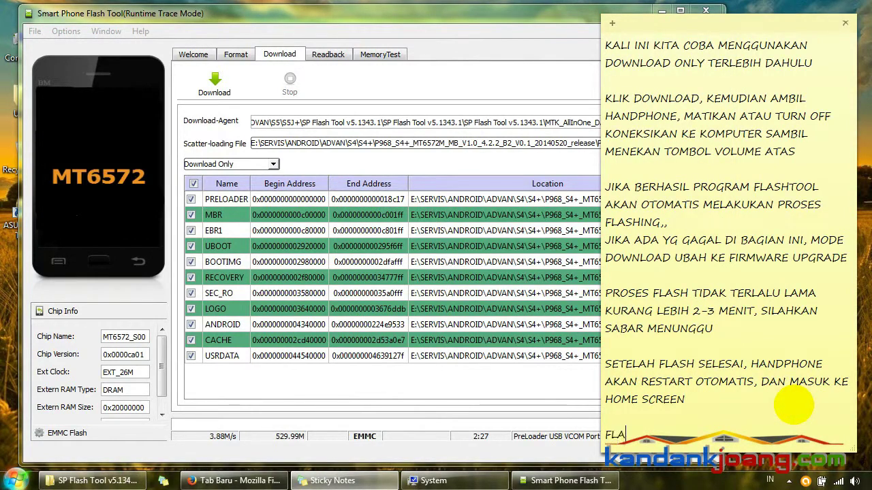